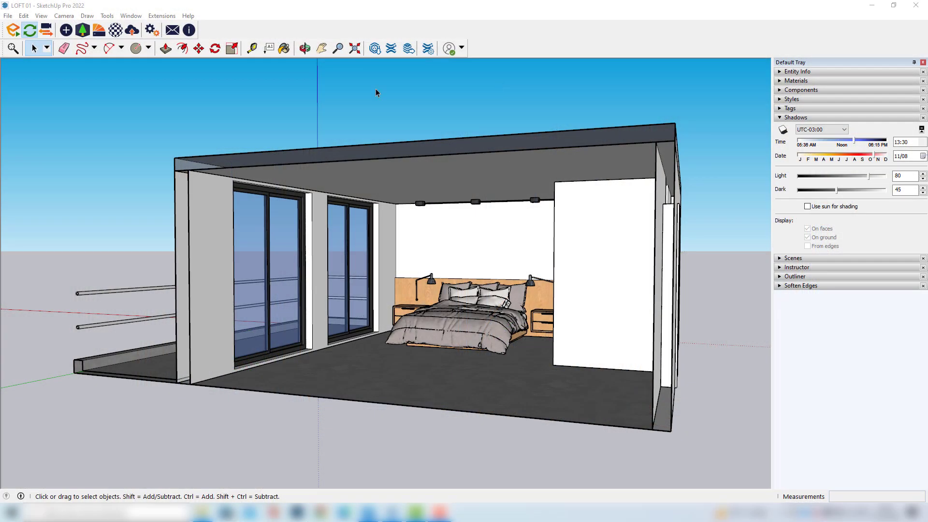
Start the Enscape renderer for the loft model and arrange its window side by side with SketchUp
click(12, 31)
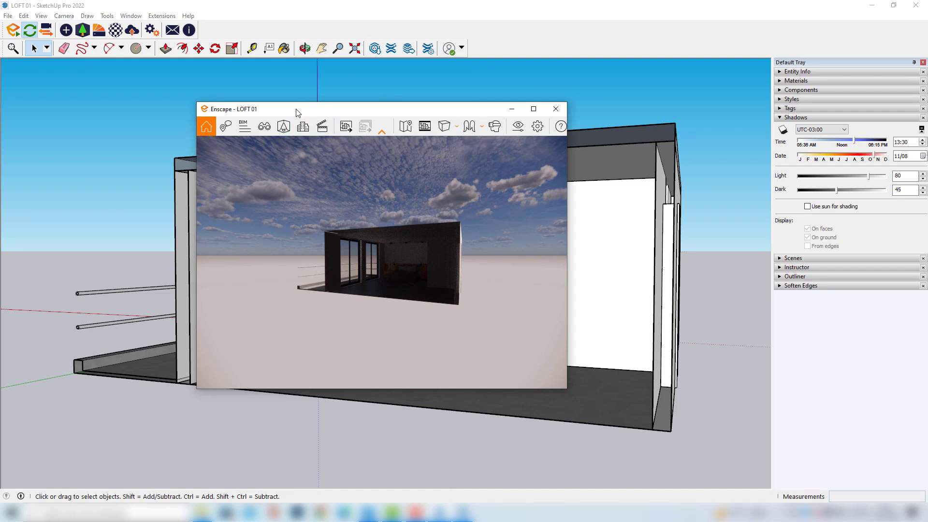
mouse_move(297, 112)
mouse_down()
mouse_move(391, 119)
mouse_move(632, 55)
mouse_move(831, 99)
mouse_move(927, 174)
mouse_up()
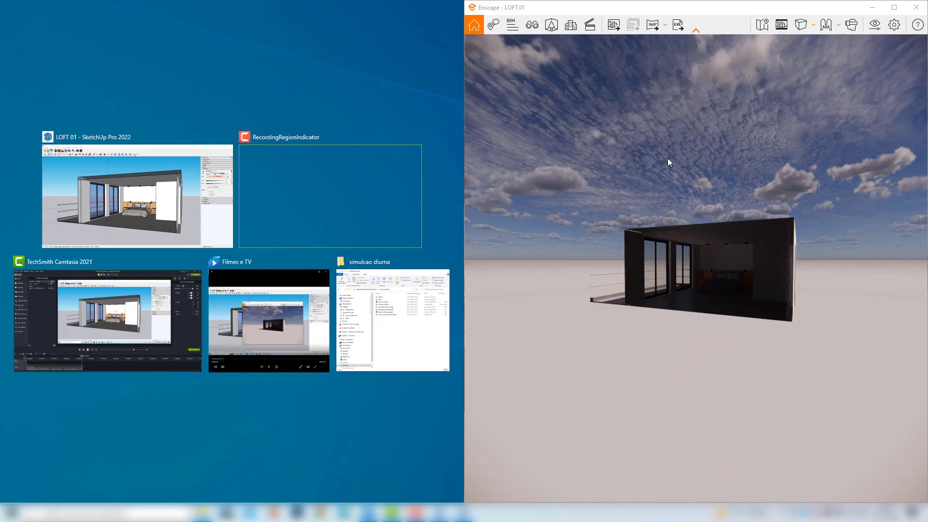
click(109, 190)
middle_drag(107, 194, 184, 195)
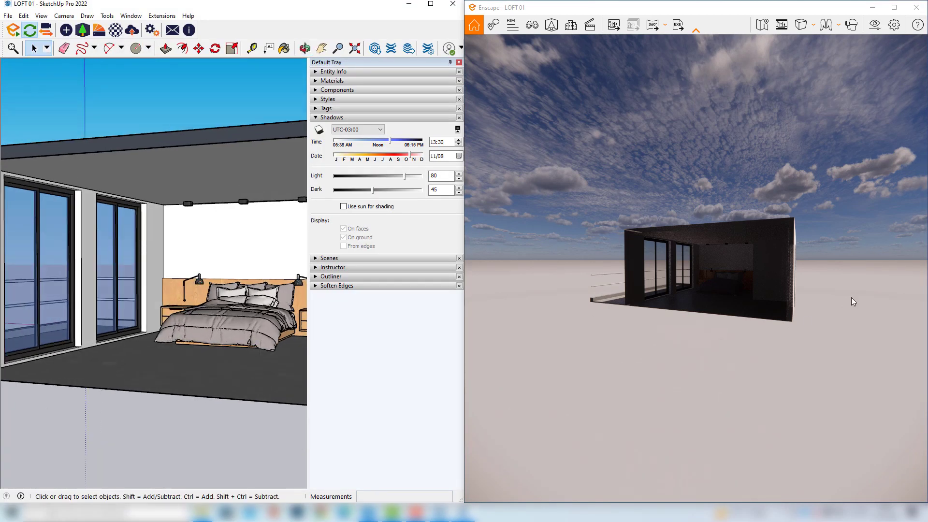
Move the Enscape camera inside the loft so it faces the bed and the balcony window
scroll(765, 267, up, 5)
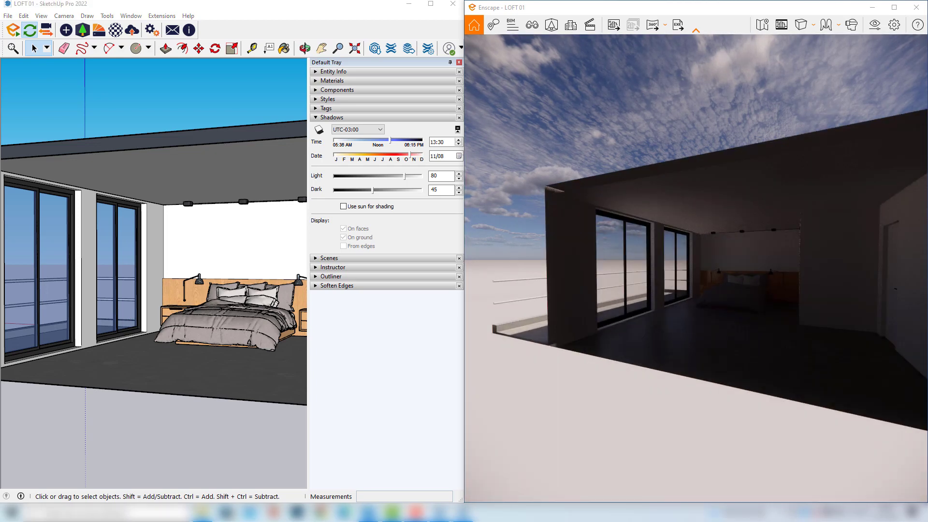
scroll(713, 287, up, 4)
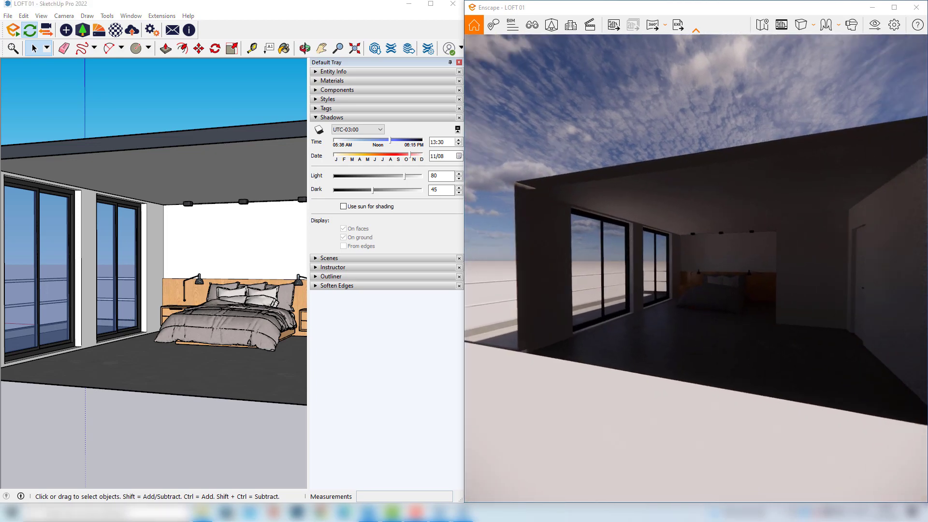
scroll(785, 340, up, 5)
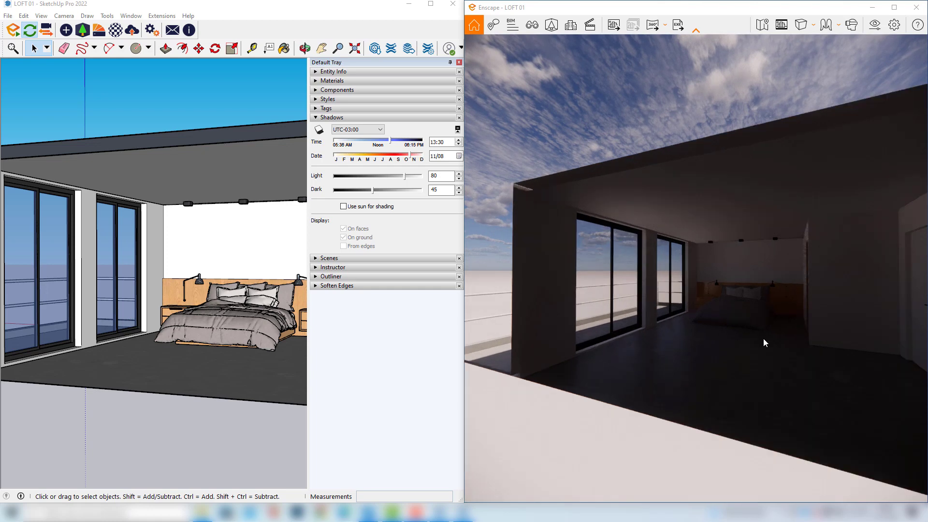
scroll(771, 355, up, 5)
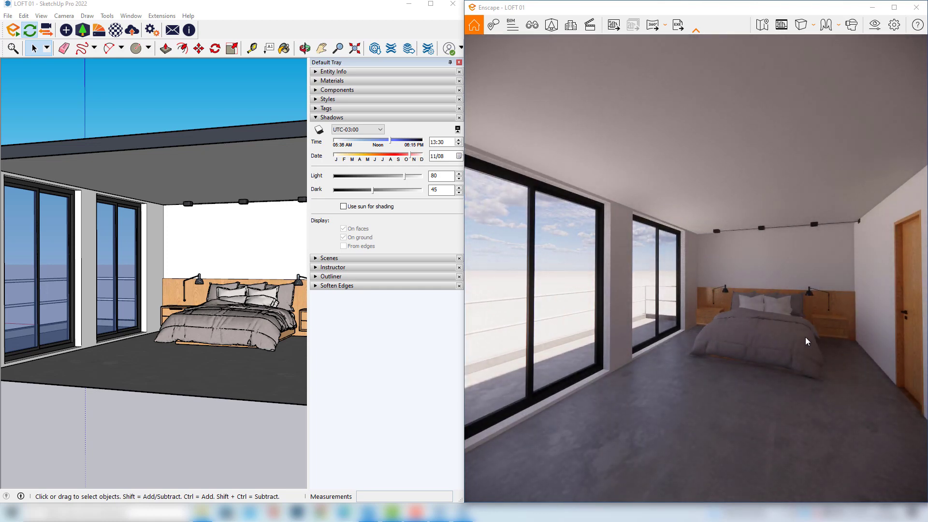
scroll(805, 337, up, 4)
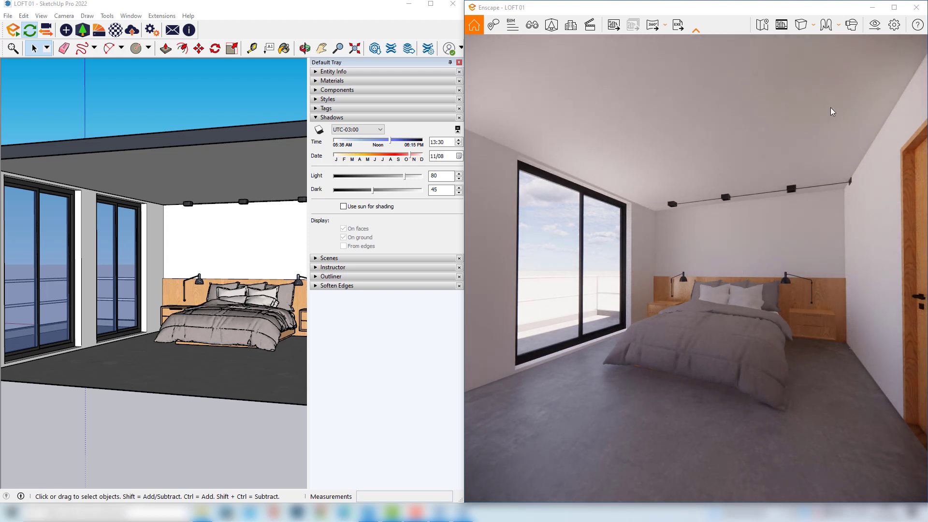
Set the render's style mode to White and turn on the safe frame
click(874, 29)
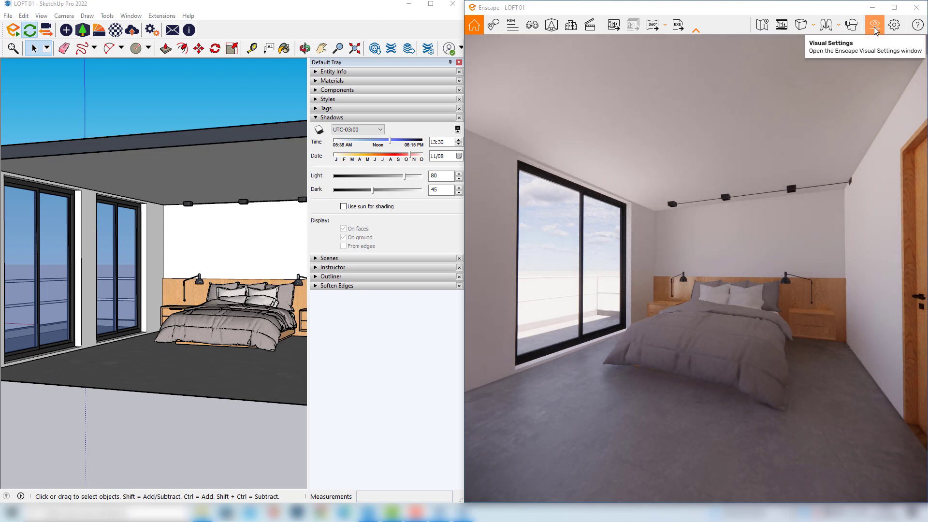
drag(659, 77, 281, 88)
click(226, 155)
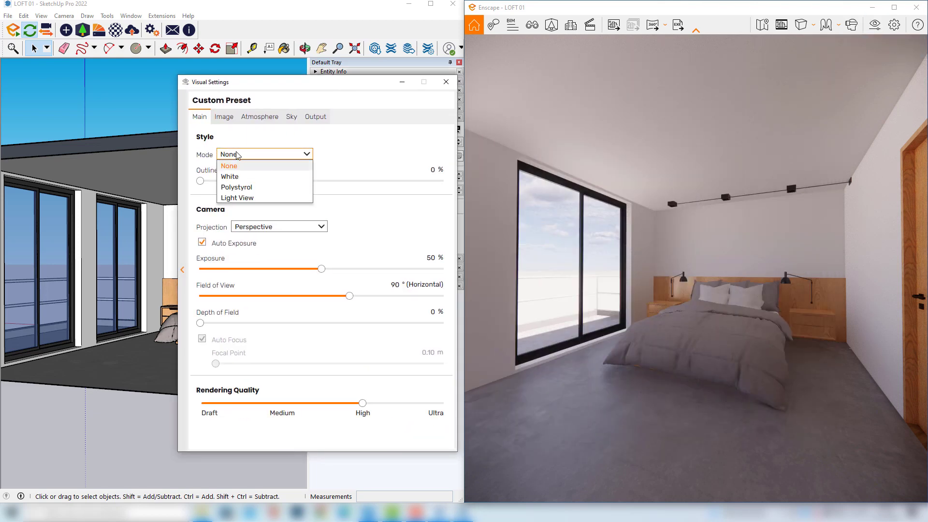
click(229, 174)
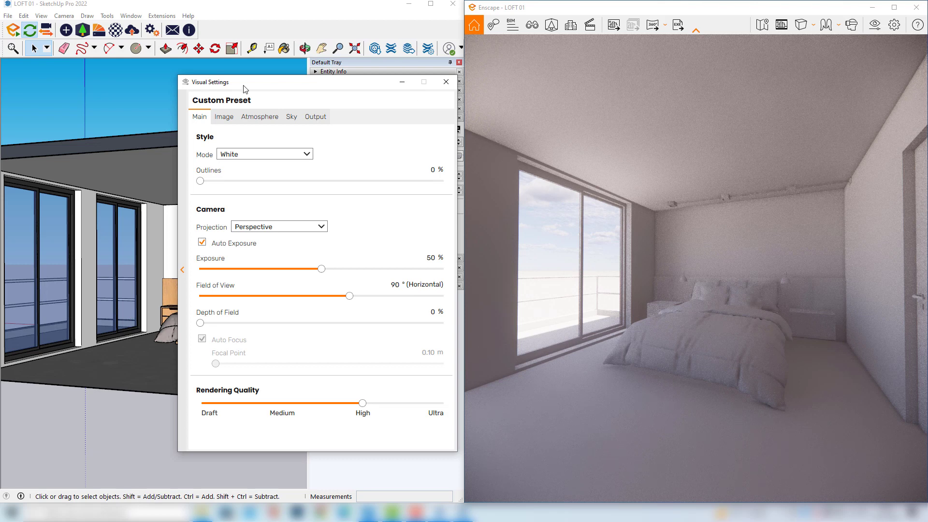
click(781, 24)
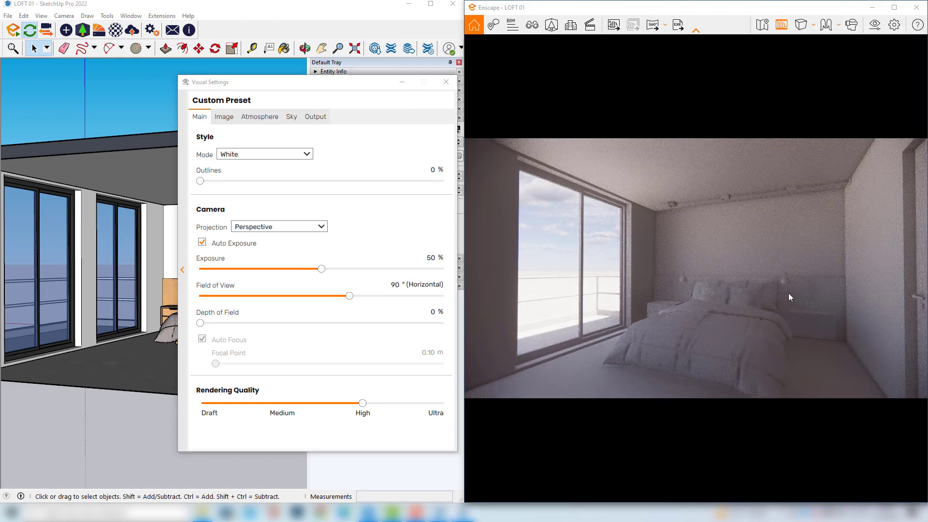
click(445, 83)
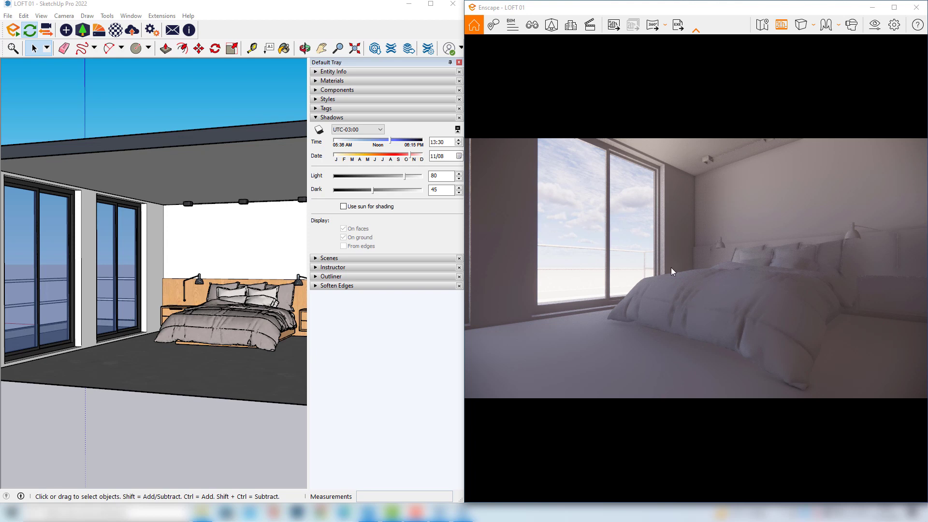
Set the SketchUp sun to 09:34 on 09/22
click(335, 119)
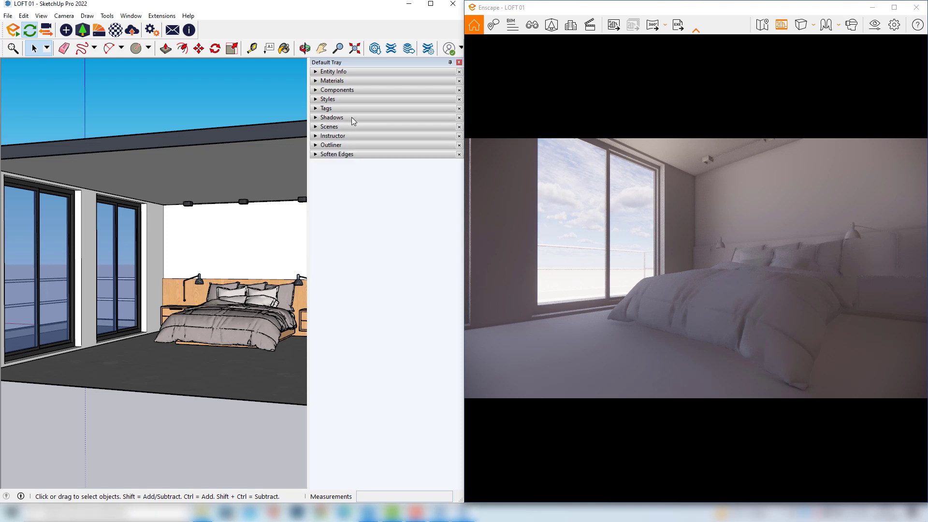
click(351, 118)
drag(390, 140, 356, 140)
drag(409, 154, 362, 141)
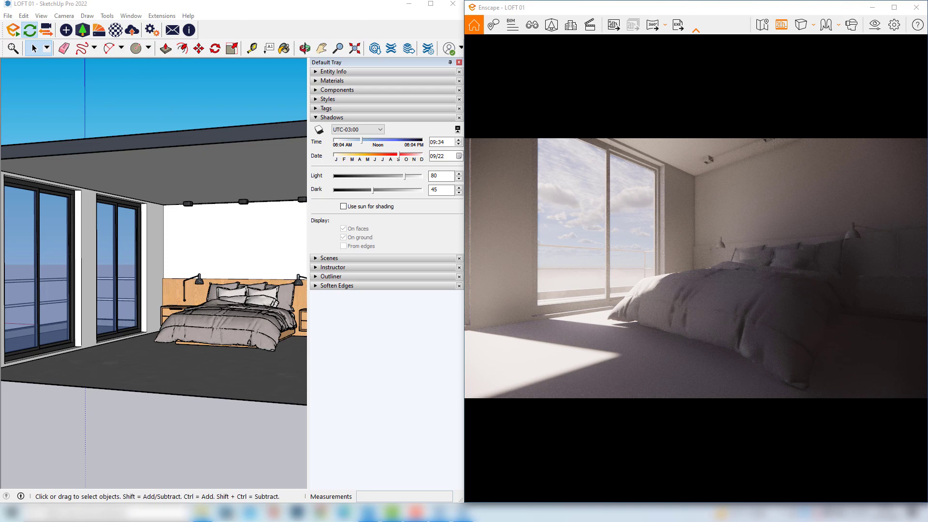
Create an Enscape view named Noon that saves the current camera and sun position
click(530, 29)
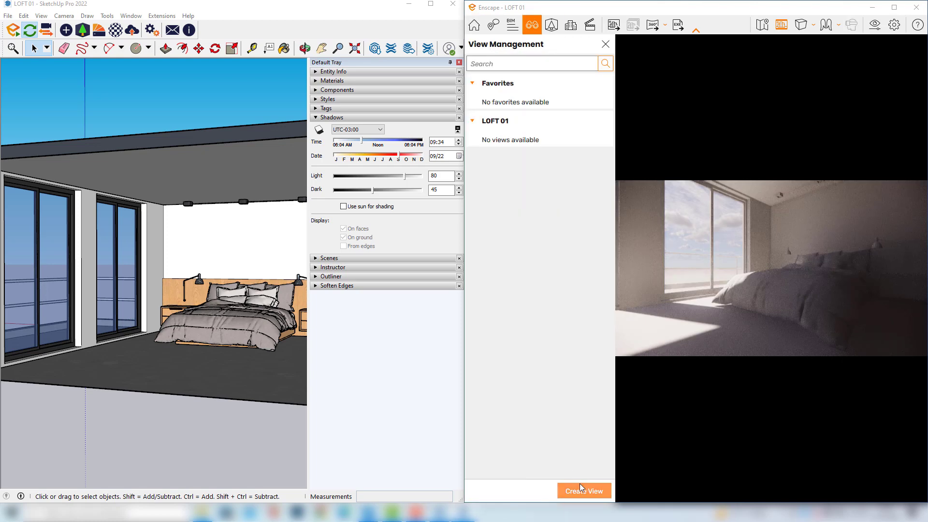
click(589, 491)
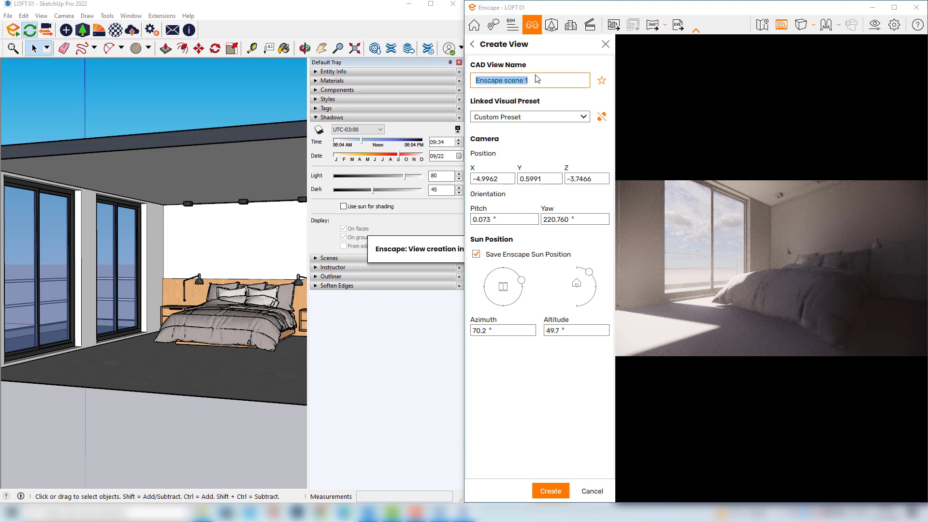
text(Noon)
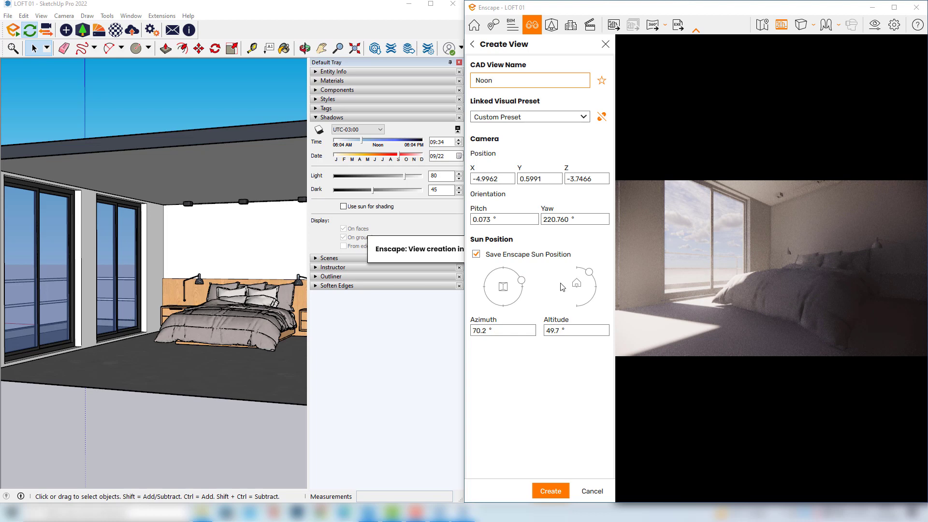
click(554, 491)
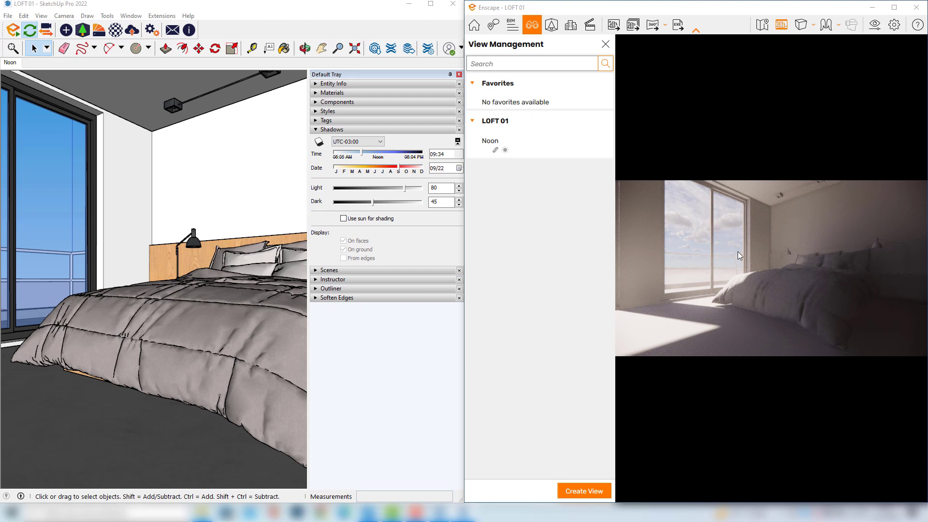
Turn the camera and set the sun time to 08:22, restore the saved Noon view and close view management
drag(738, 255, 758, 265)
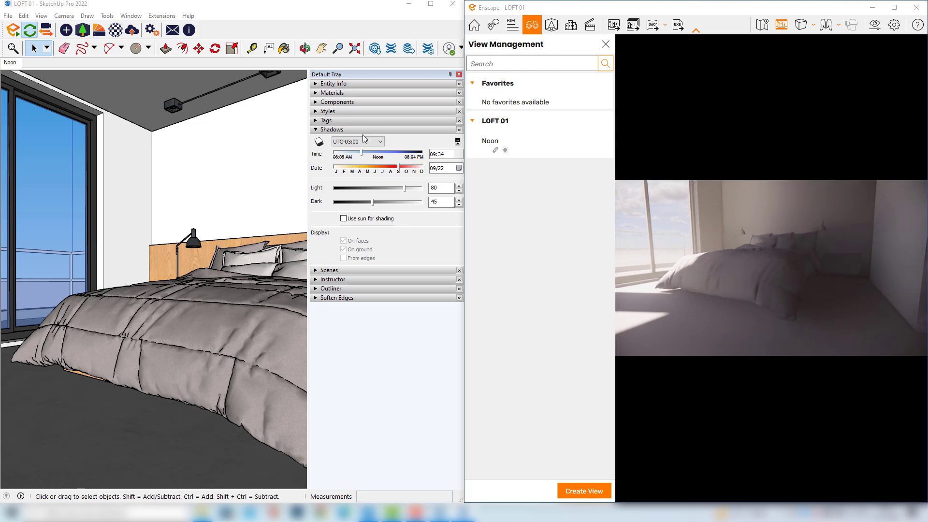
drag(362, 152, 353, 157)
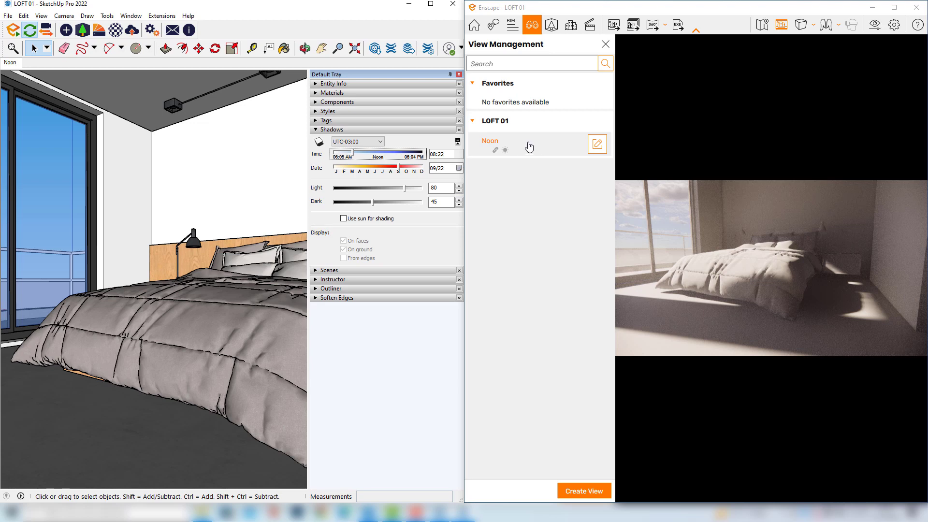
click(531, 145)
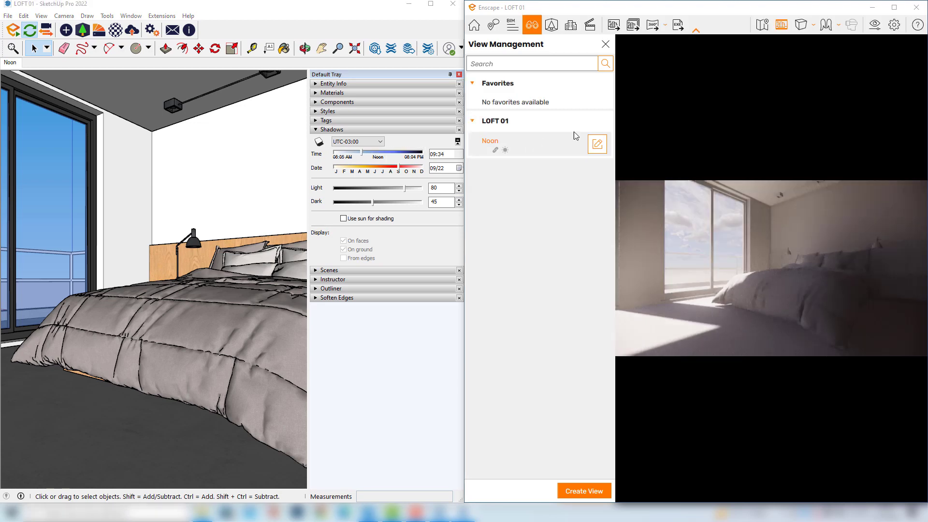
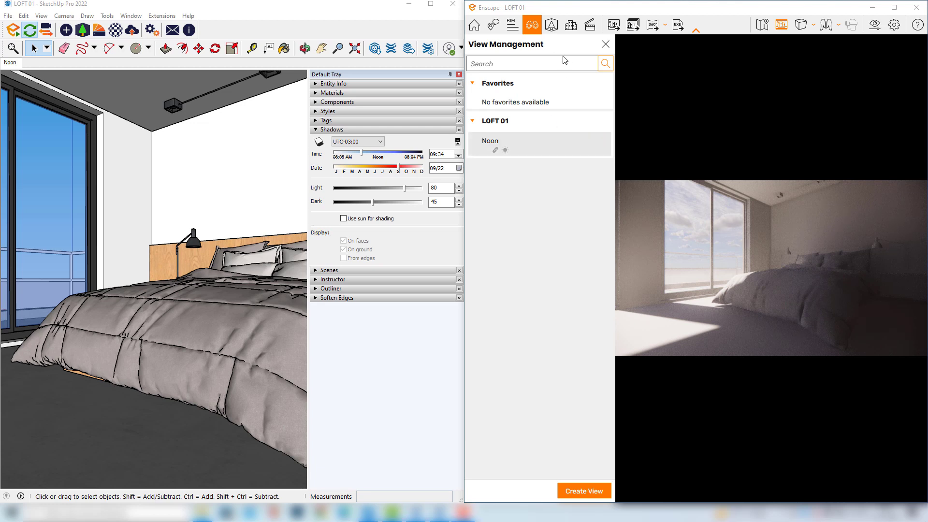
click(604, 44)
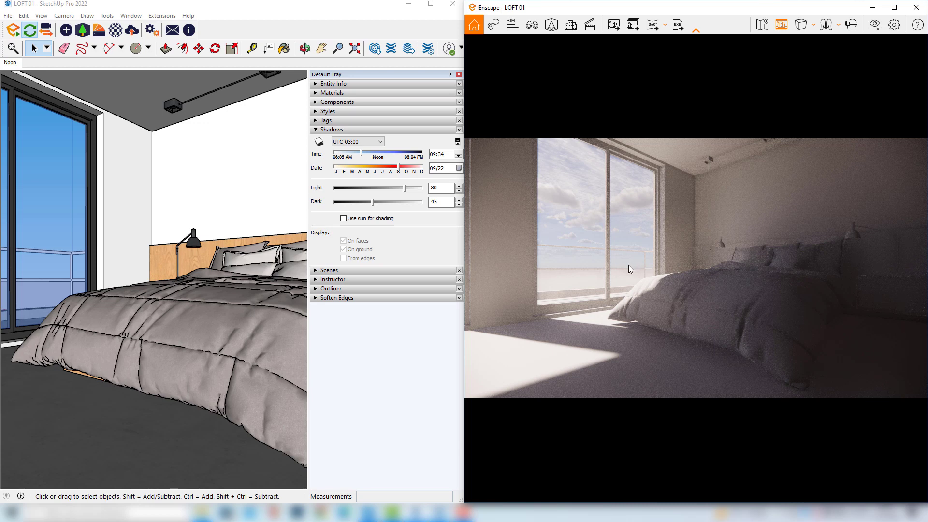
Create a new visual settings preset named noon
click(875, 28)
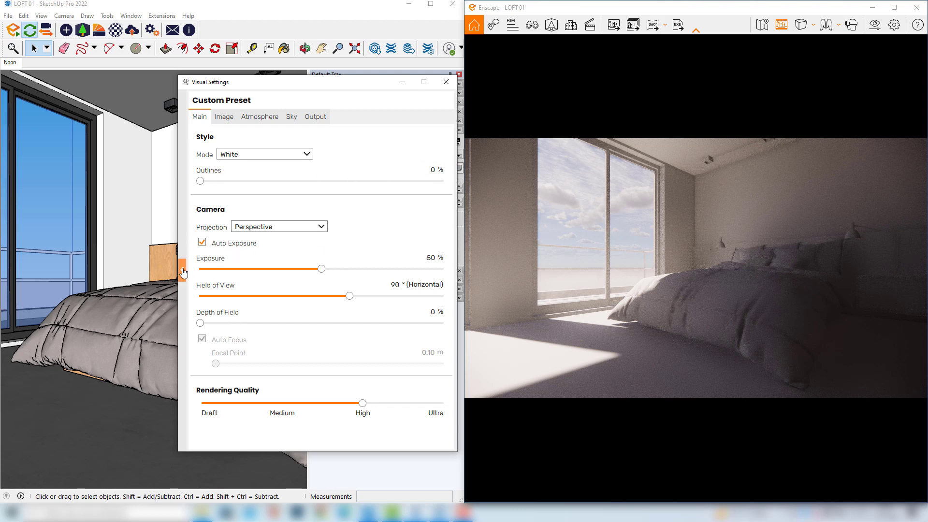
click(183, 272)
drag(297, 81, 252, 87)
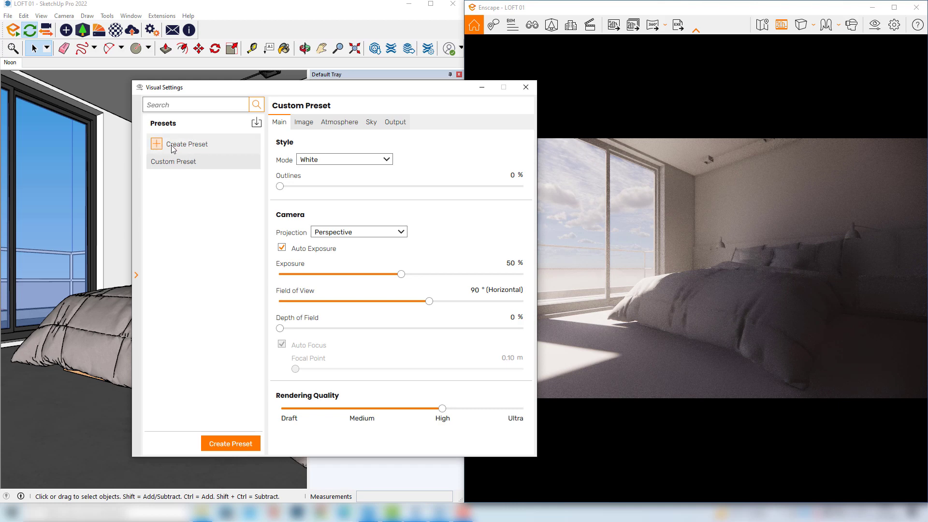
click(178, 145)
text(noon)
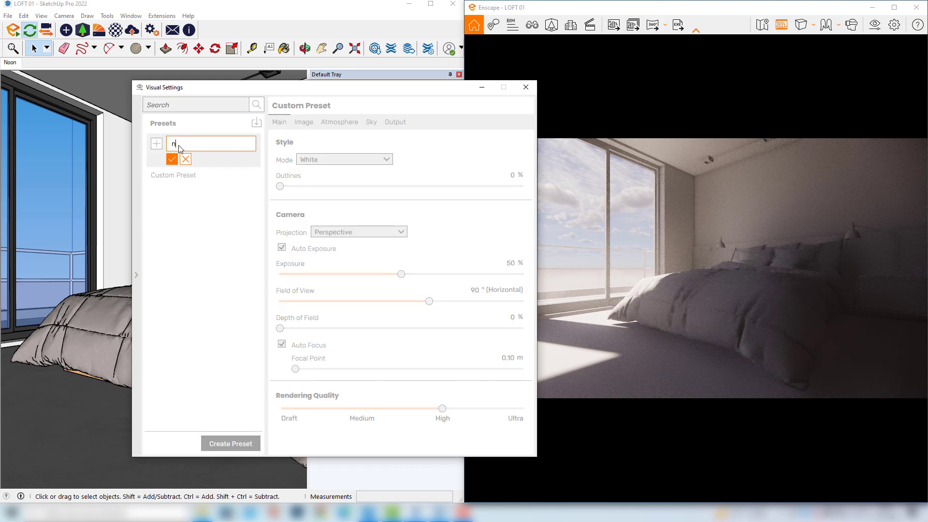
click(172, 159)
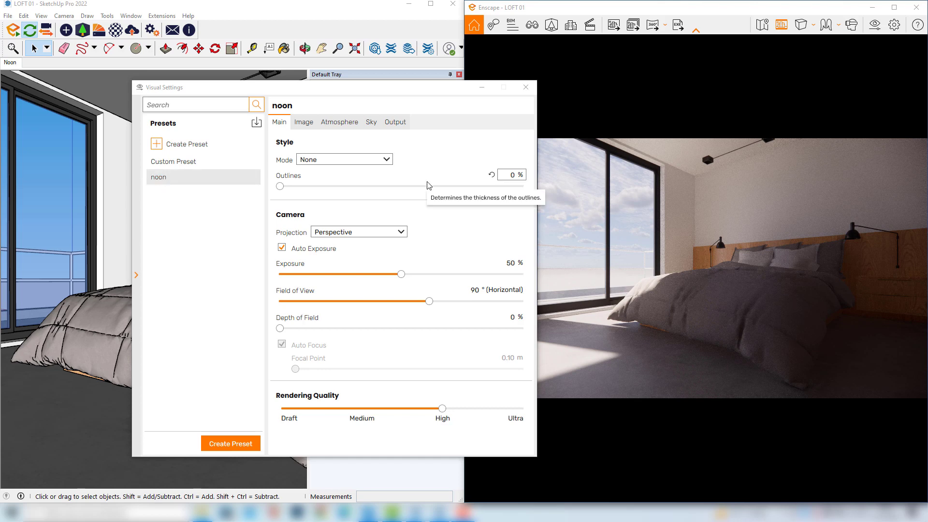
Choose None as the noon preset's style mode and set its exposure to 71%
drag(314, 117, 250, 117)
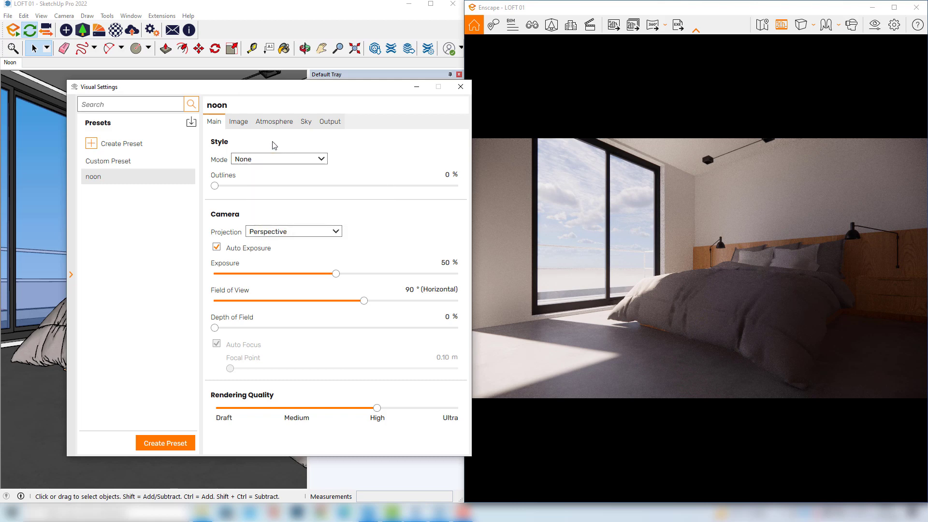
click(271, 160)
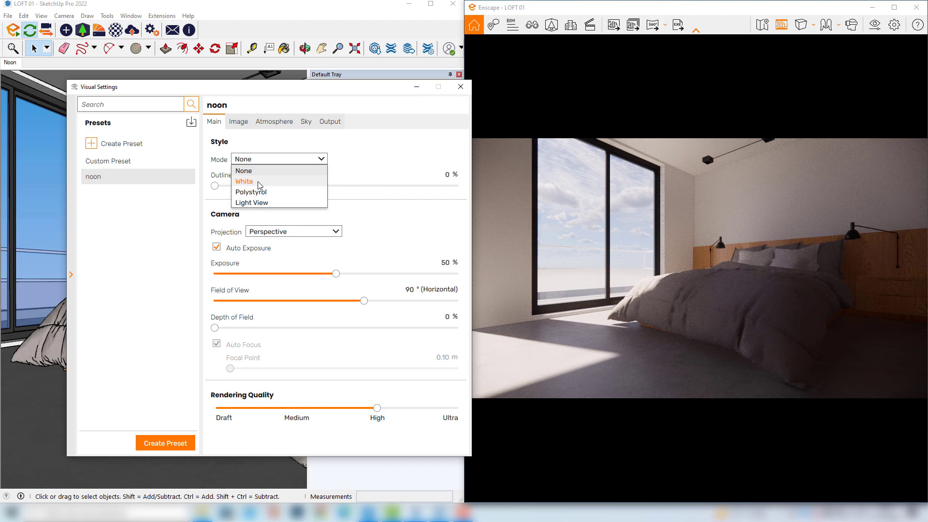
click(261, 164)
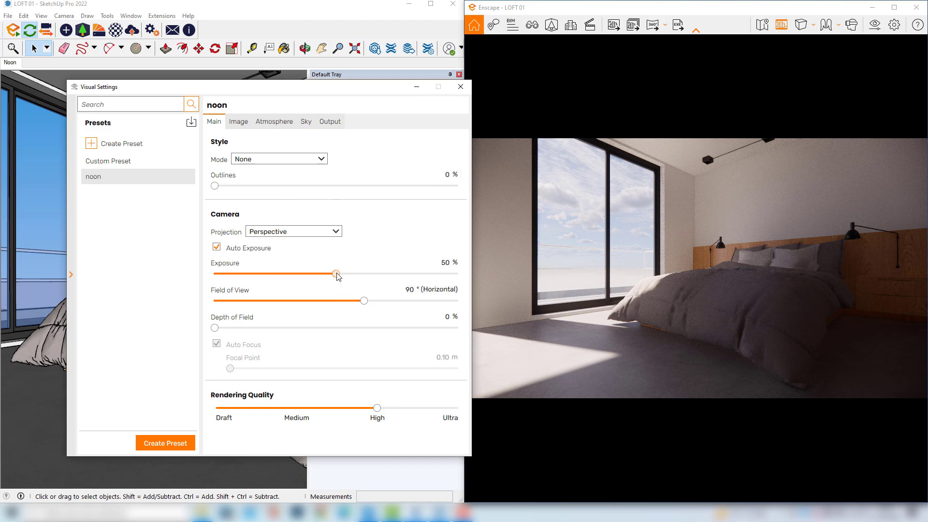
drag(336, 275, 387, 278)
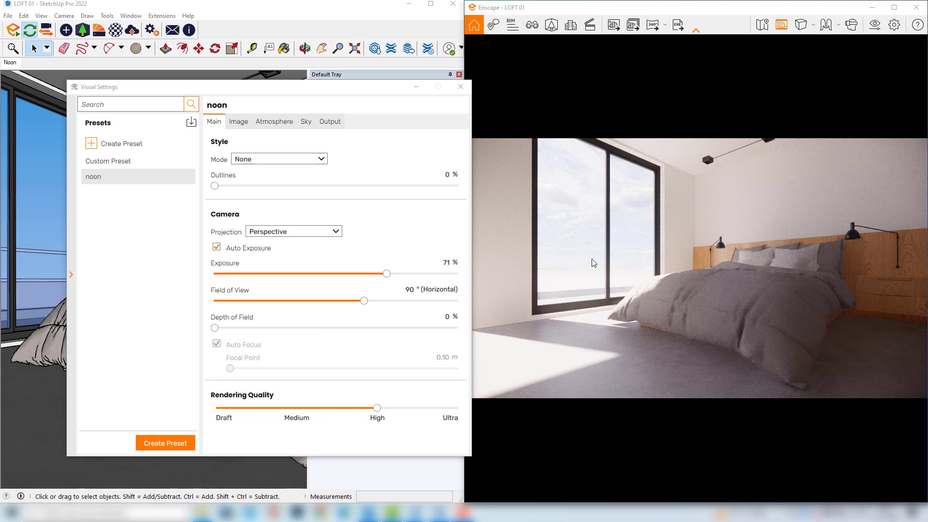
Set the noon preset's highlights to -66% and open its atmosphere settings
click(239, 122)
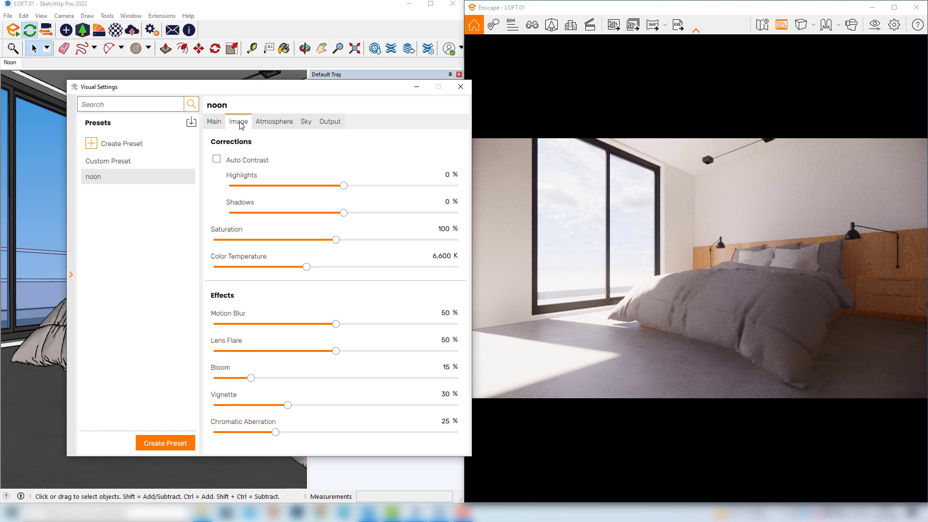
drag(345, 188, 268, 187)
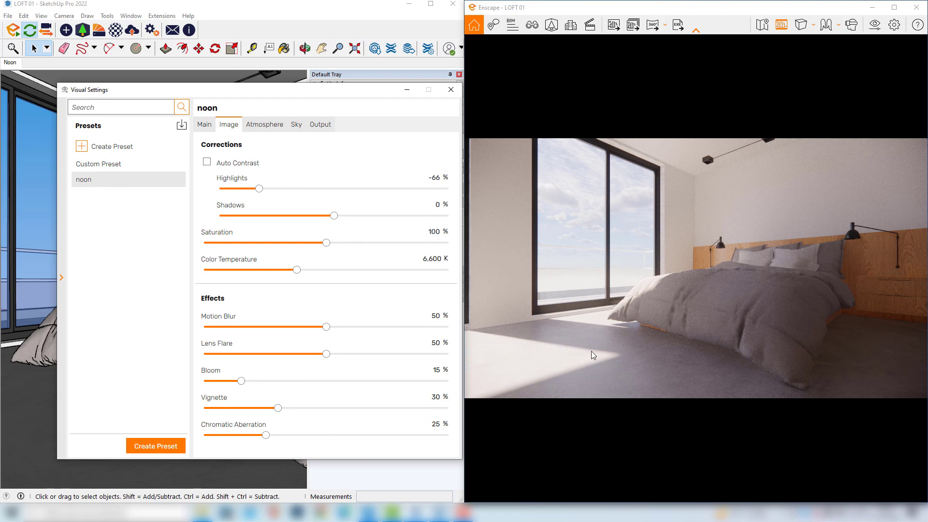
click(268, 125)
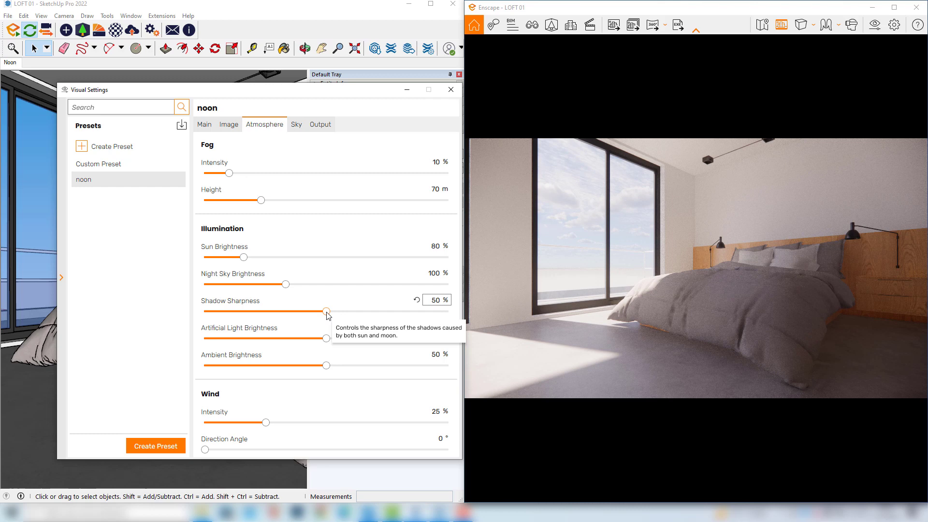
Set the noon preset's shadow sharpness to 77% and its bloom to 42%
drag(327, 315, 392, 313)
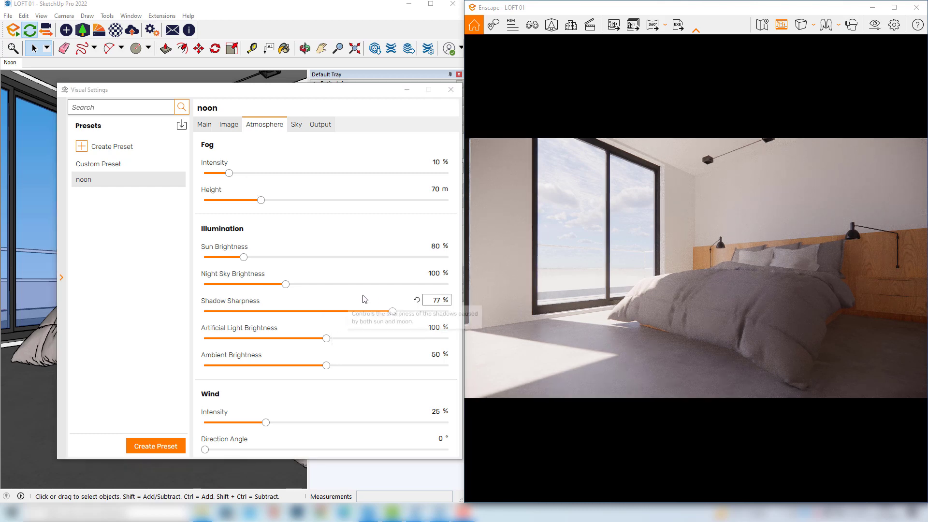
click(228, 124)
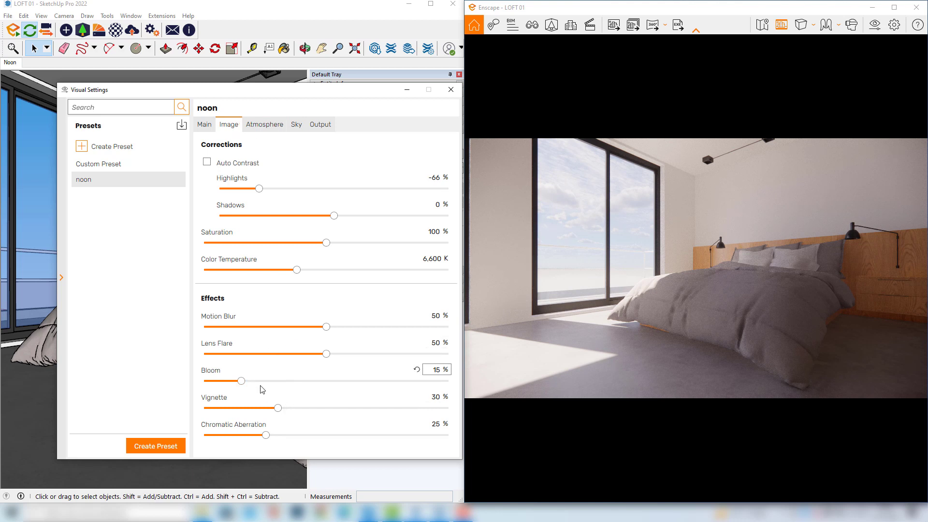
drag(242, 382, 299, 384)
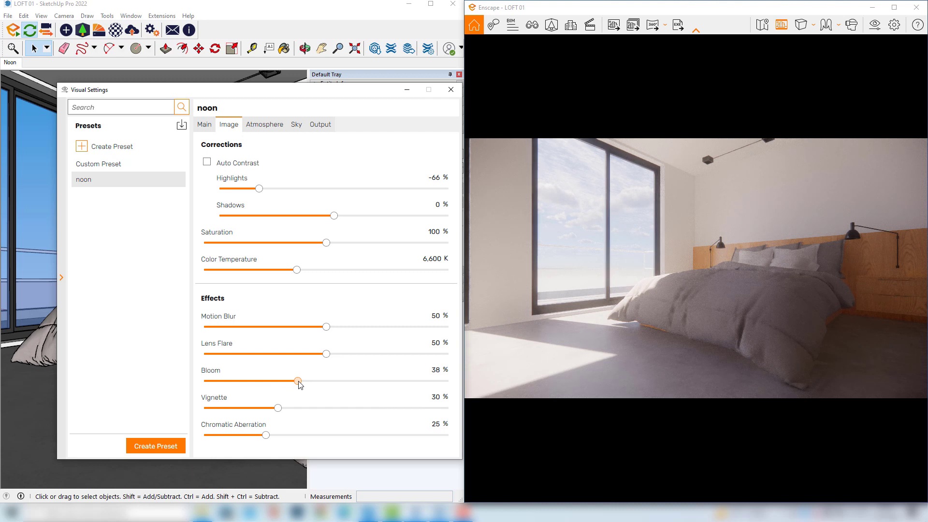
drag(299, 384, 309, 386)
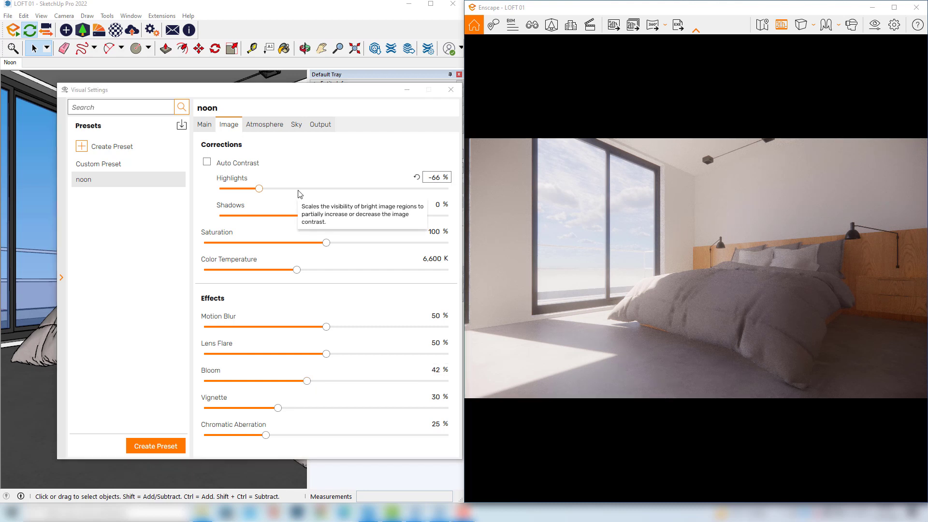
Set the noon preset's sky horizon source to Forest and rotate the horizon to 261°
click(298, 126)
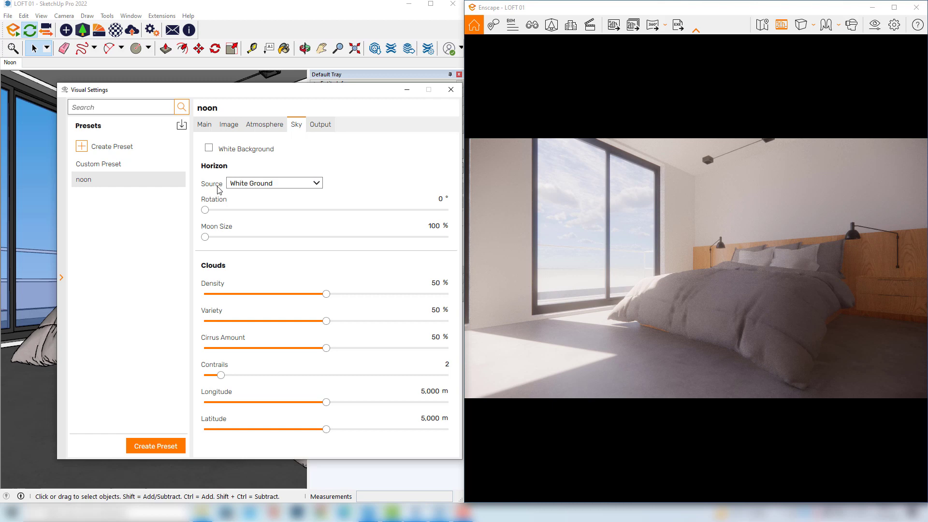
click(265, 186)
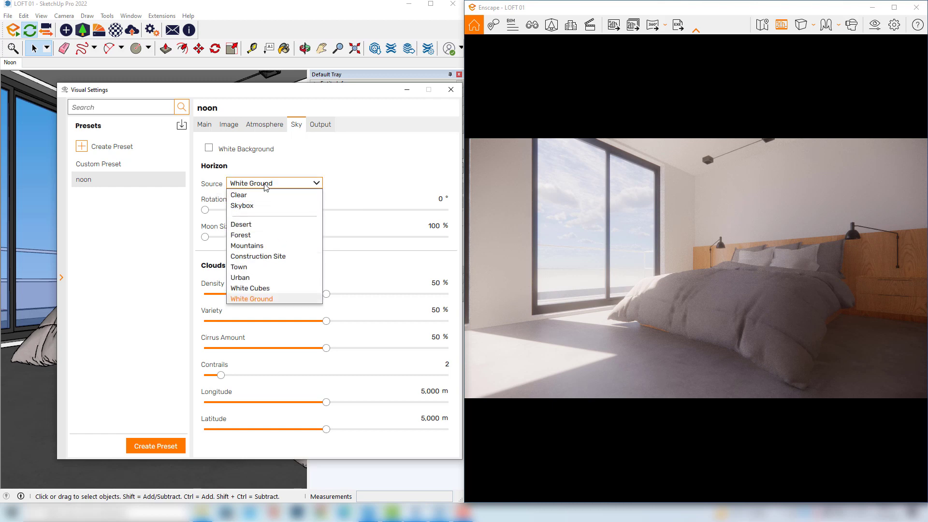
click(241, 236)
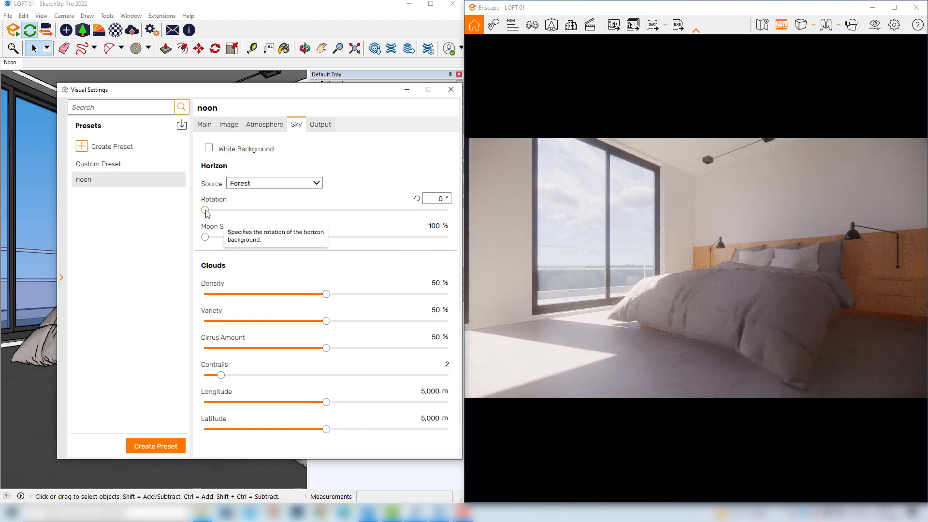
drag(205, 210, 381, 211)
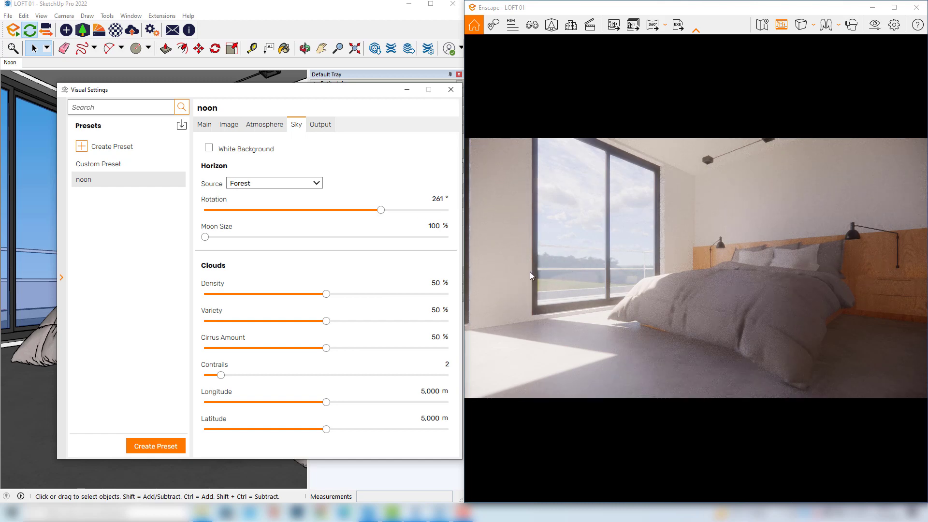
Walk through the rendered bedroom to examine the forest horizon beyond the balcony window and the light around the bed
click(587, 265)
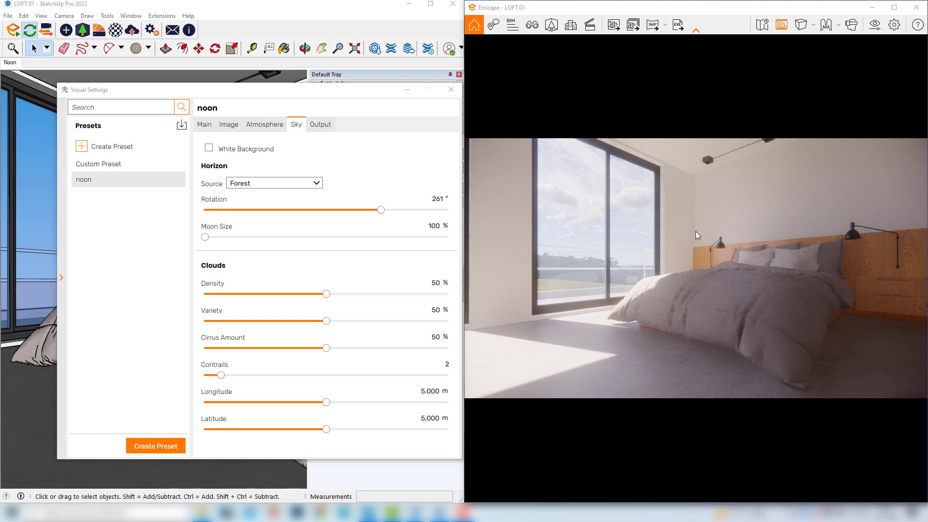
key(w)
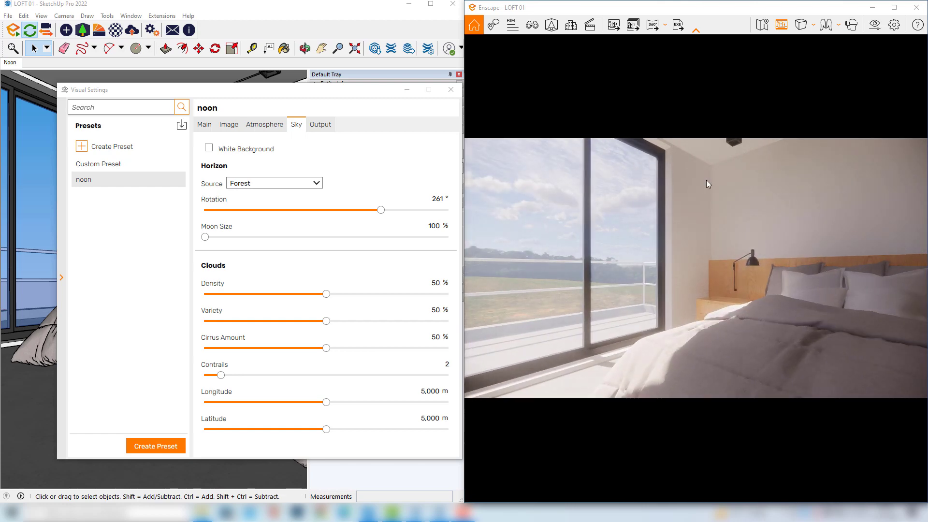
key(w)
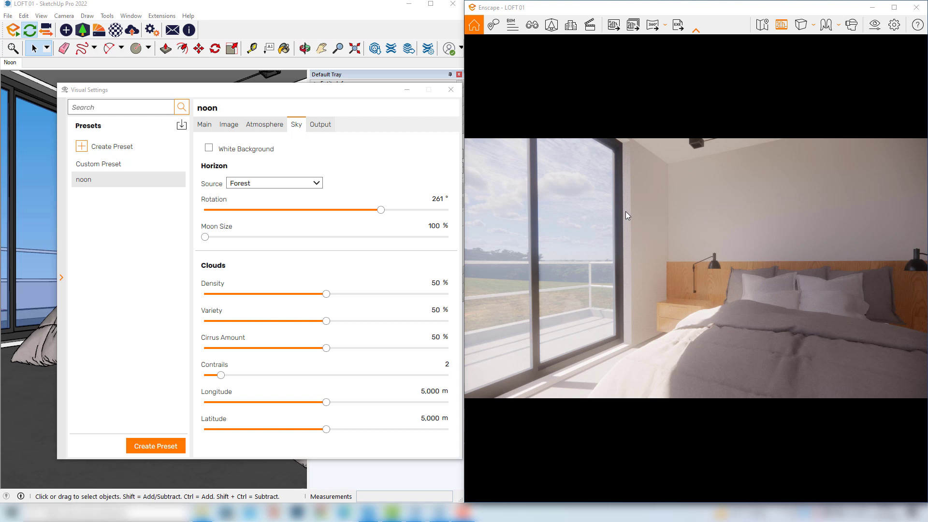
drag(674, 244, 636, 179)
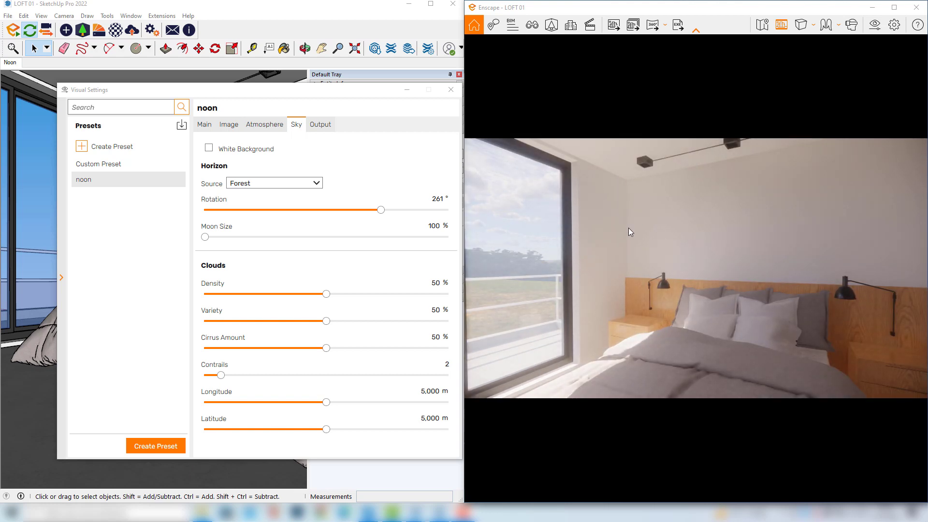
key(w)
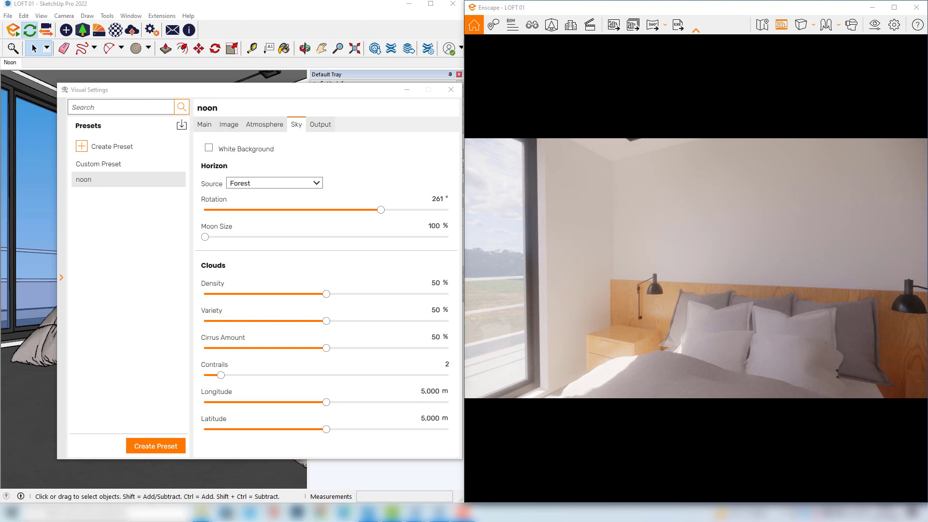
key(s)
drag(656, 258, 570, 215)
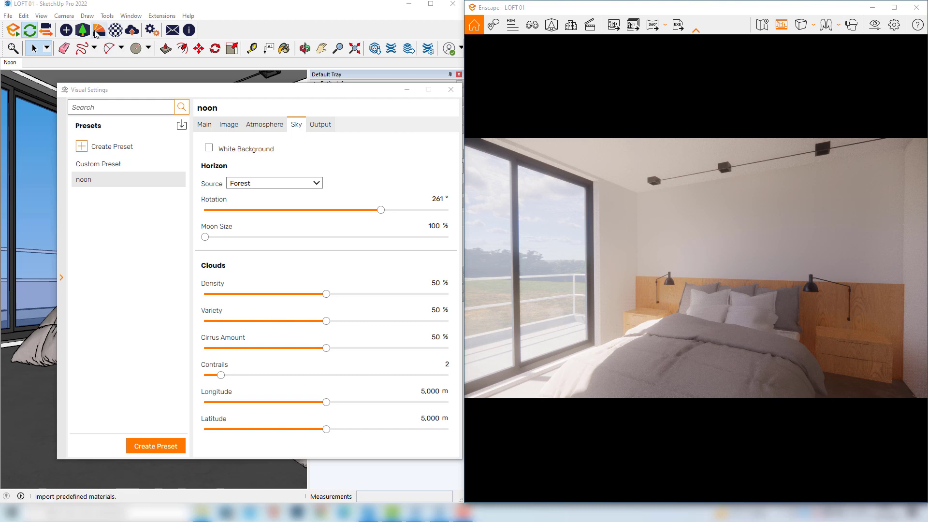
View the light source types in Enscape Objects, close them and close the visual settings
click(66, 30)
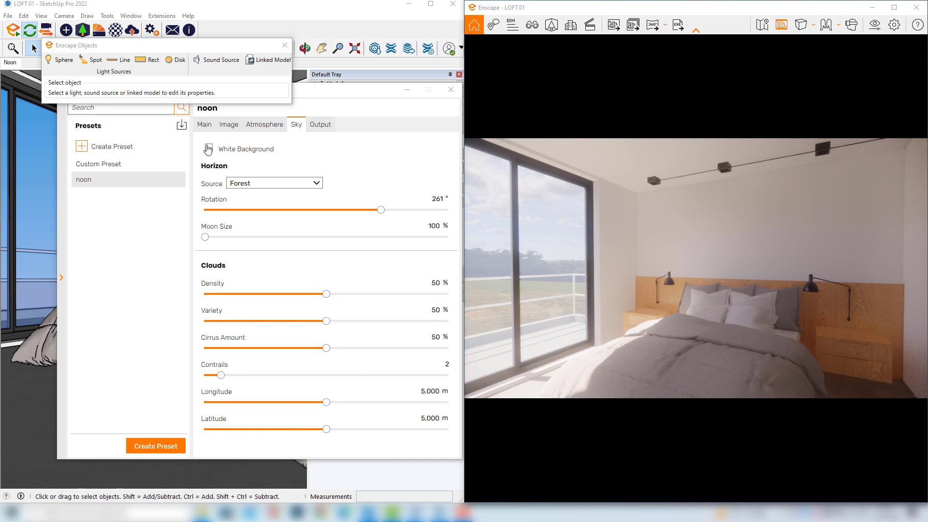
click(285, 45)
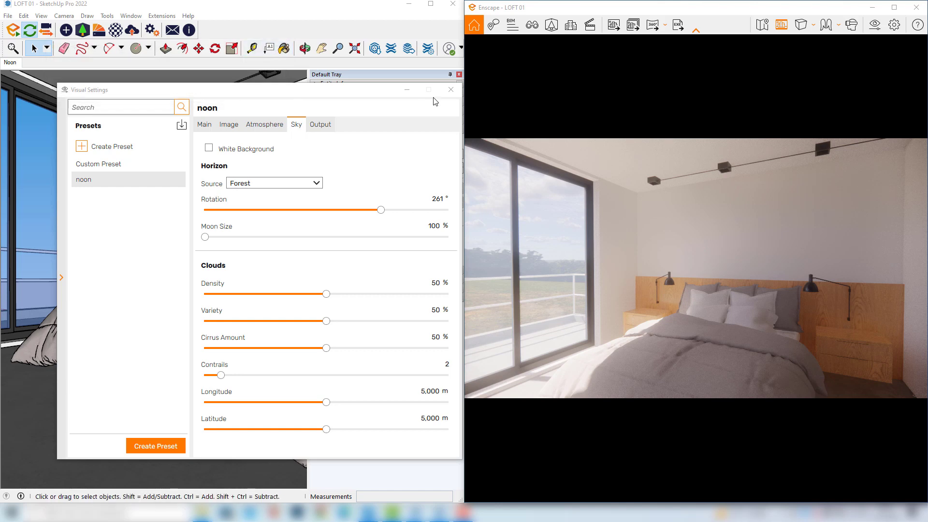
click(451, 90)
Import the SketchUp file Area light from the luz folder and place it beside the bedroom's balcony window
middle_drag(174, 271, 145, 270)
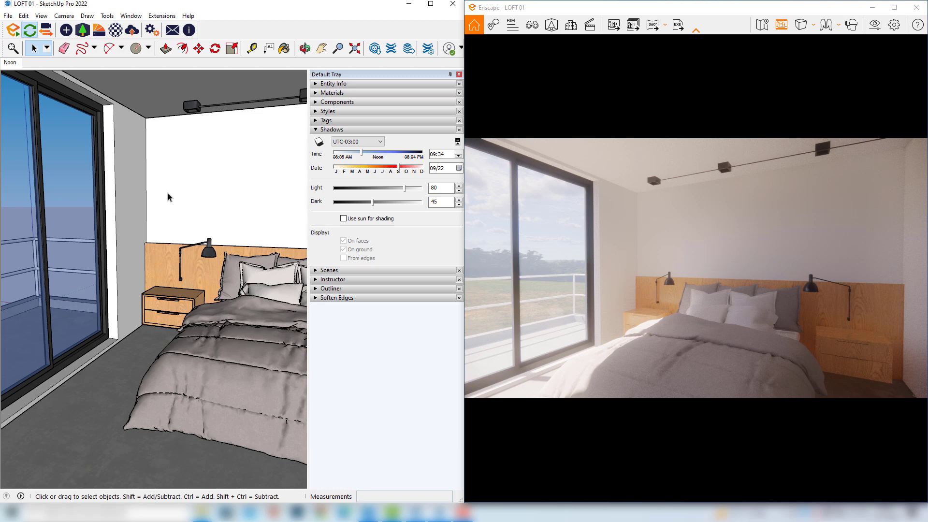
click(5, 17)
click(28, 179)
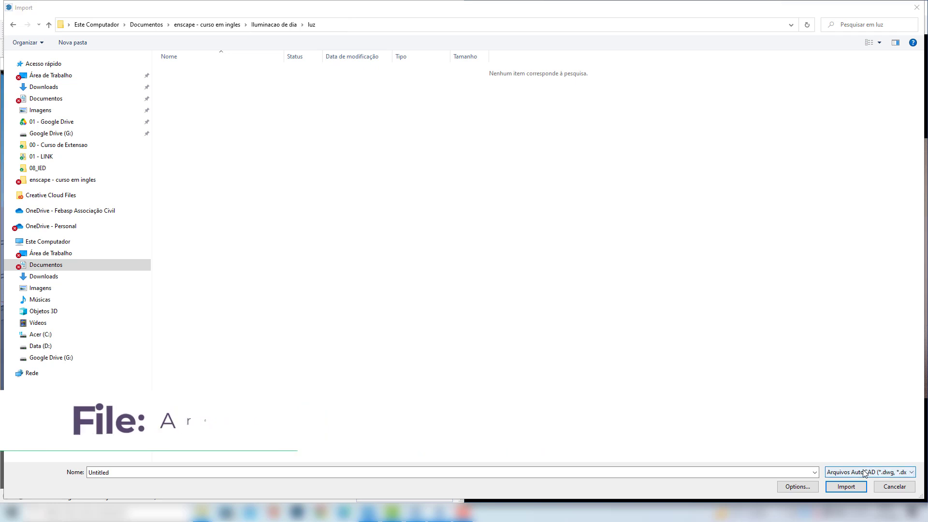
click(864, 473)
click(859, 350)
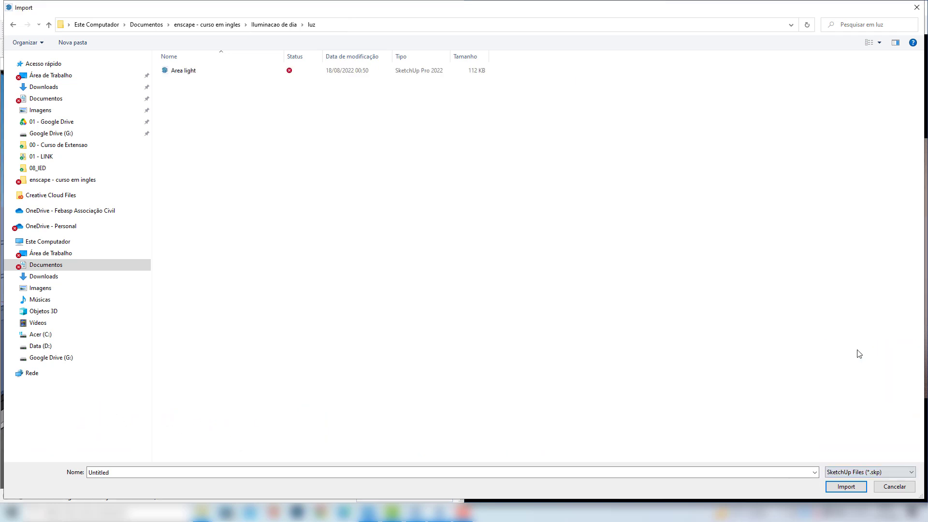
click(177, 74)
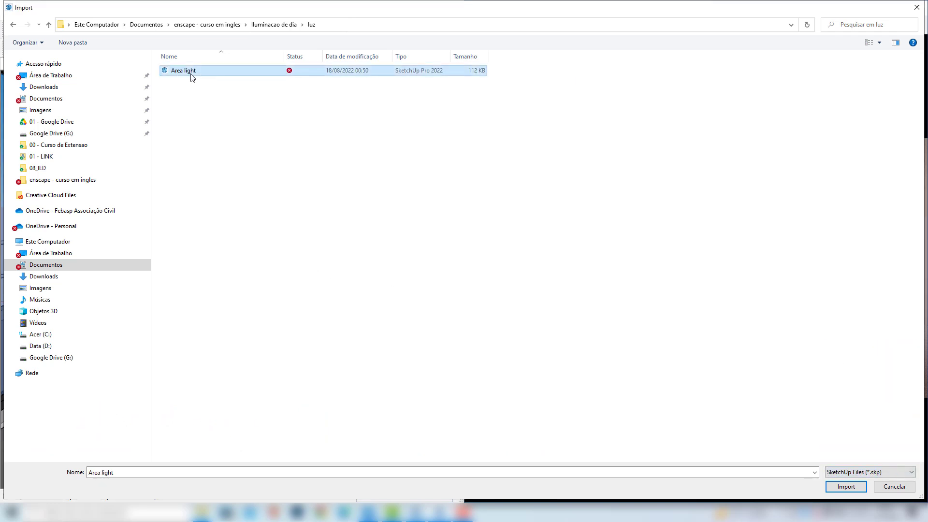
click(845, 486)
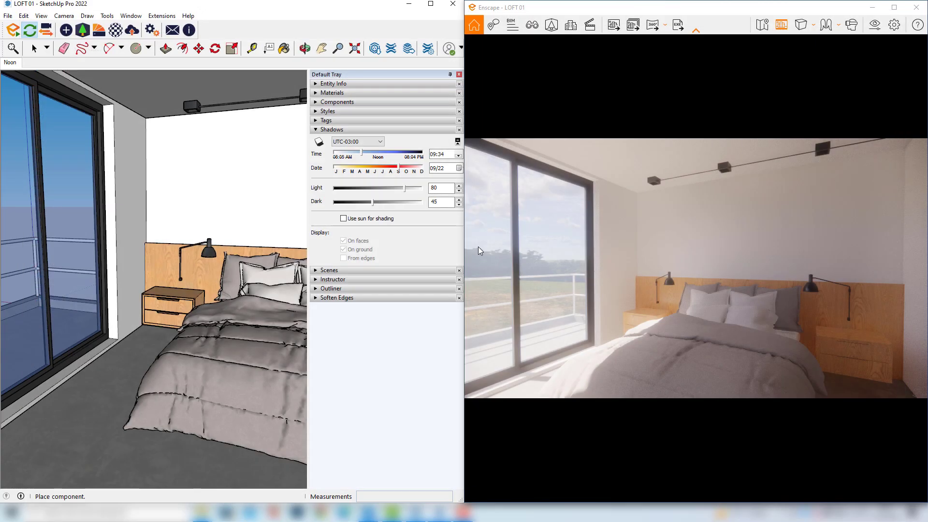
scroll(237, 285, down, 5)
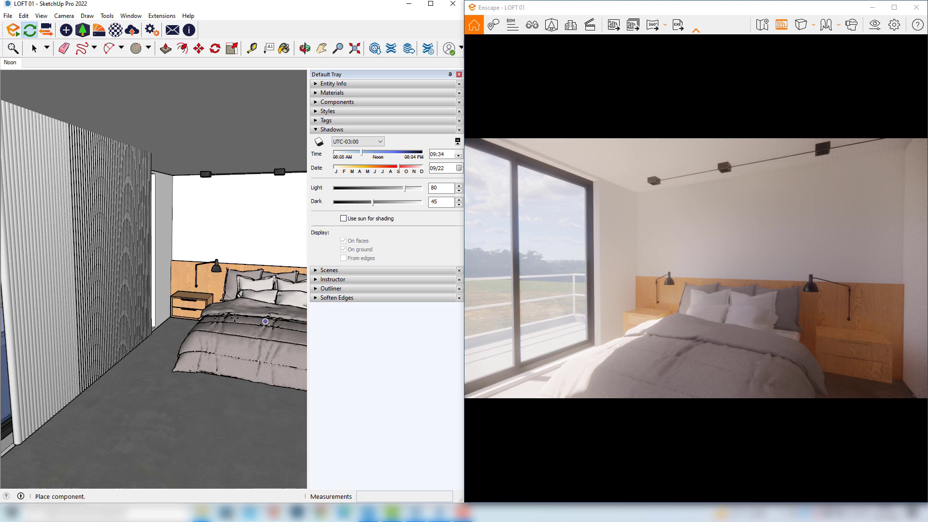
click(145, 293)
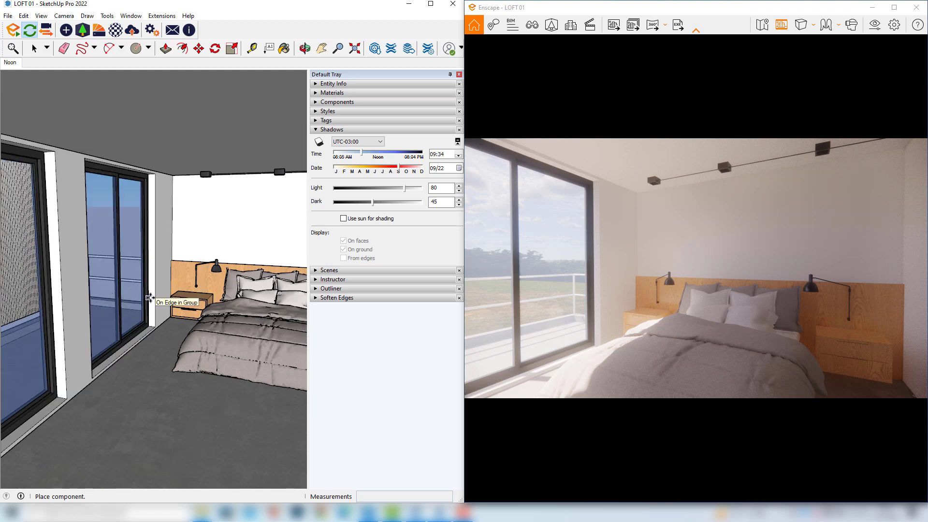
Move the area light panel to the balcony side so it stands in front of the bedroom window
key(m)
middle_drag(159, 296, 161, 267)
scroll(161, 267, down, 1)
click(124, 411)
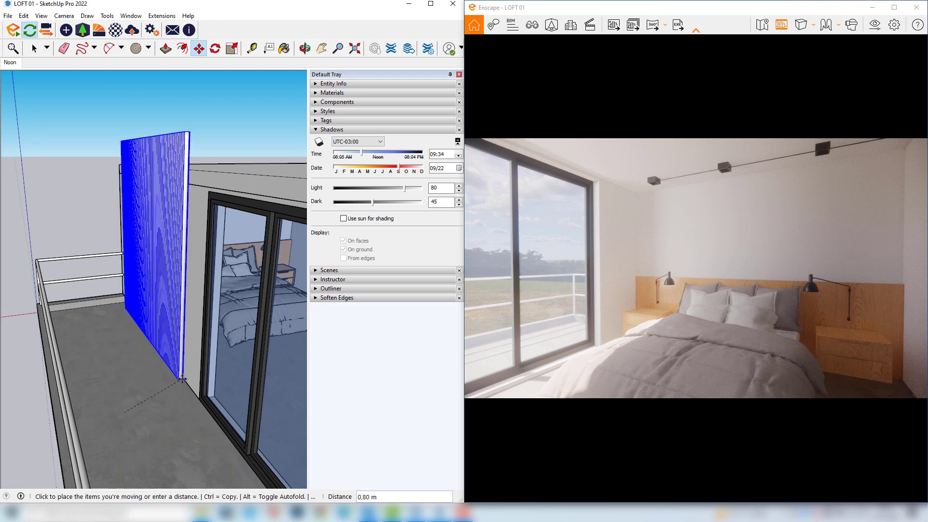
scroll(176, 377, up, 3)
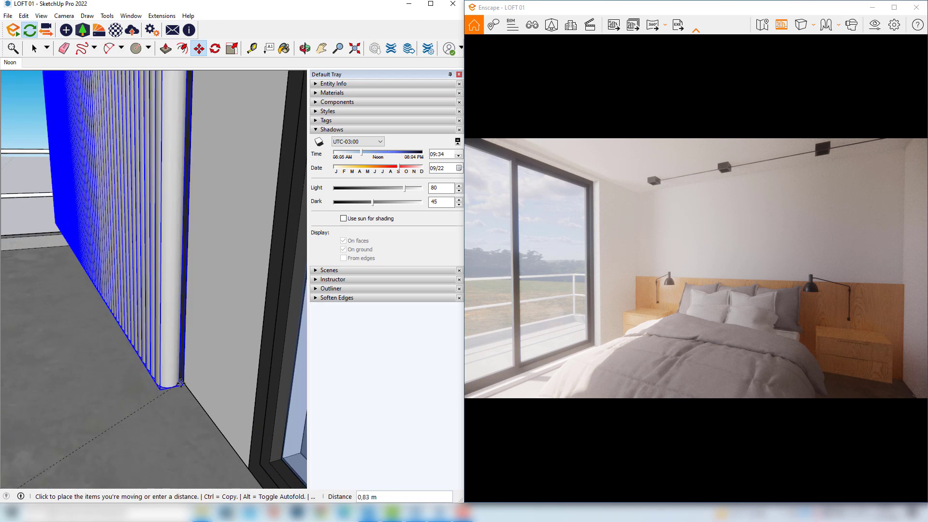
click(175, 414)
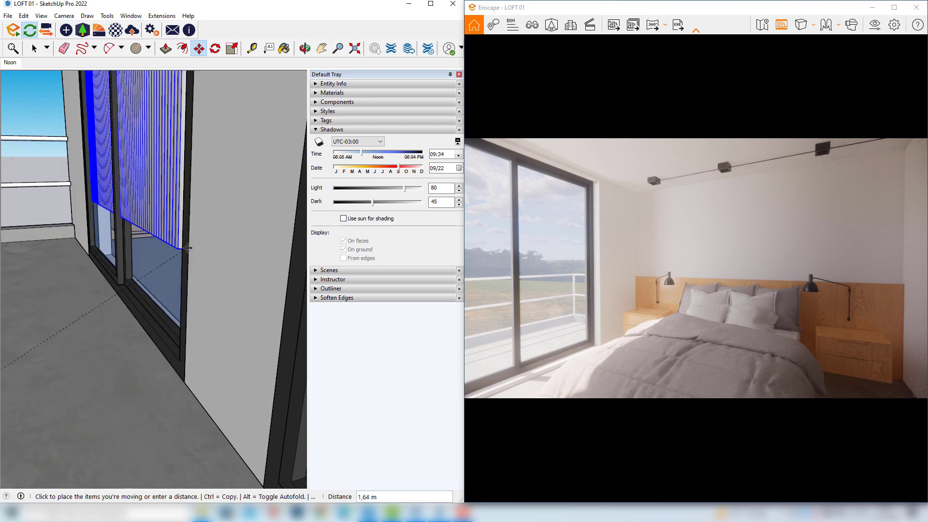
click(147, 409)
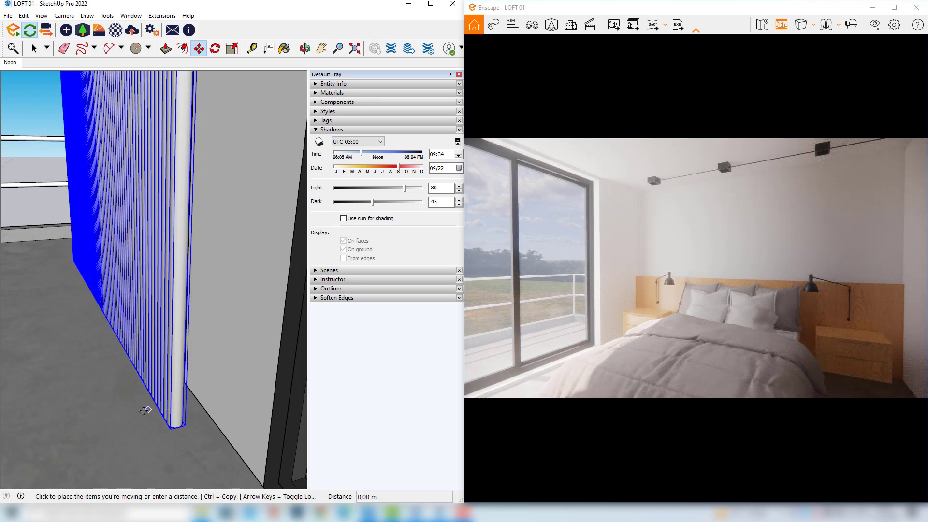
click(139, 411)
mouse_move(153, 385)
middle_down()
mouse_move(128, 385)
mouse_move(157, 310)
middle_up()
click(147, 420)
mouse_move(147, 421)
middle_down()
mouse_move(130, 325)
mouse_move(150, 293)
mouse_move(106, 284)
middle_up()
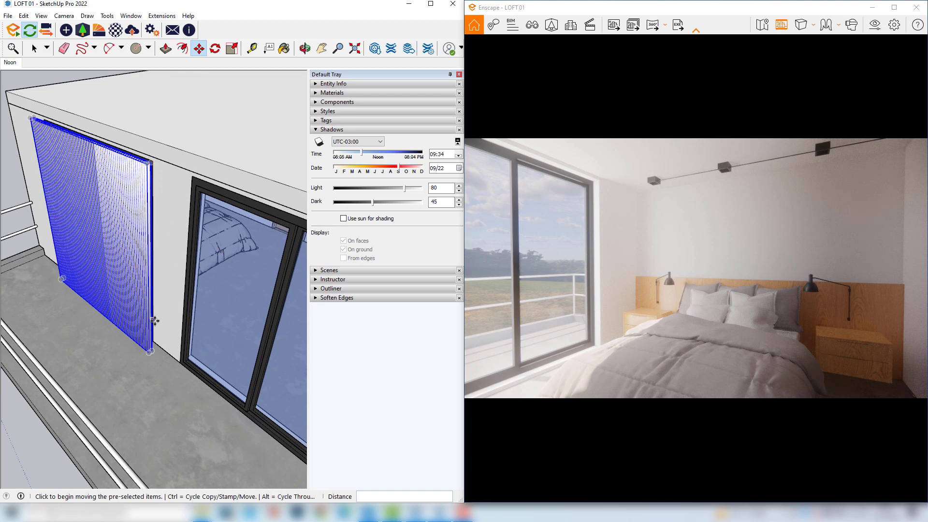
Shift the area light panel about 0.04 m closer to the window wall
mouse_move(107, 209)
middle_down()
mouse_move(37, 269)
mouse_move(40, 247)
middle_up()
scroll(41, 247, up, 6)
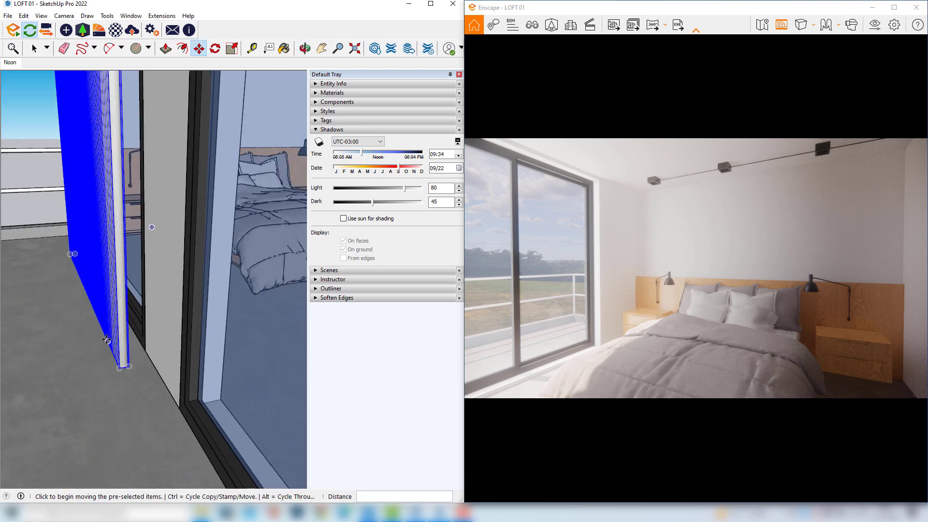
click(80, 382)
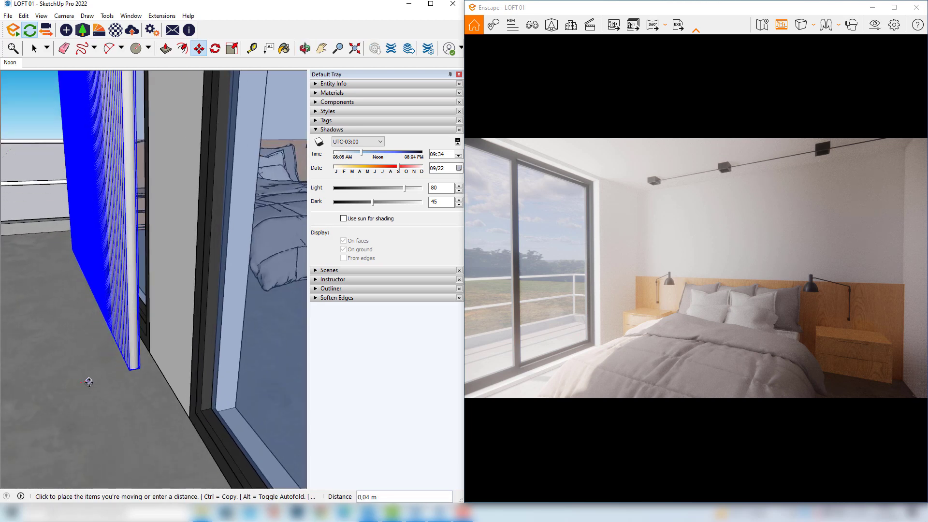
middle_drag(92, 384, 131, 337)
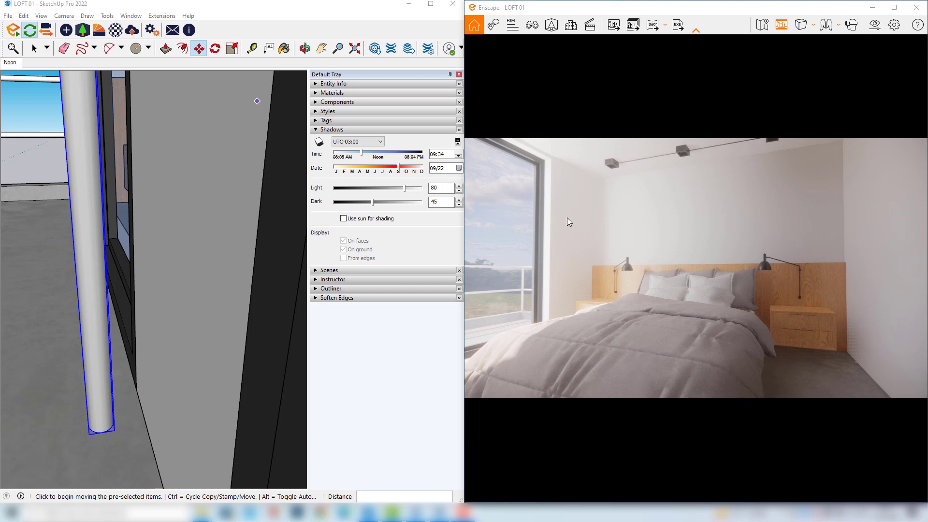
Examine the area light's effect on the bed and walls from several camera positions in the render
scroll(567, 217, up, 3)
scroll(590, 175, down, 3)
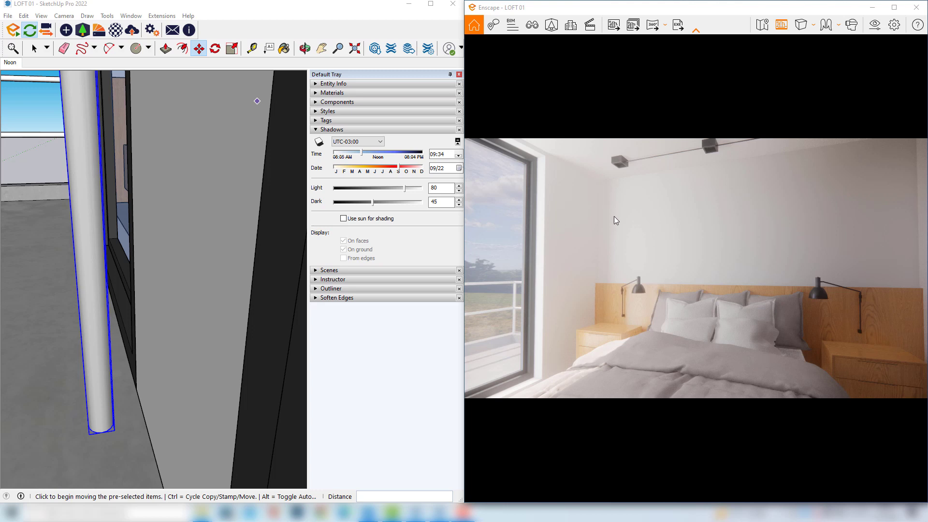
scroll(609, 294, down, 3)
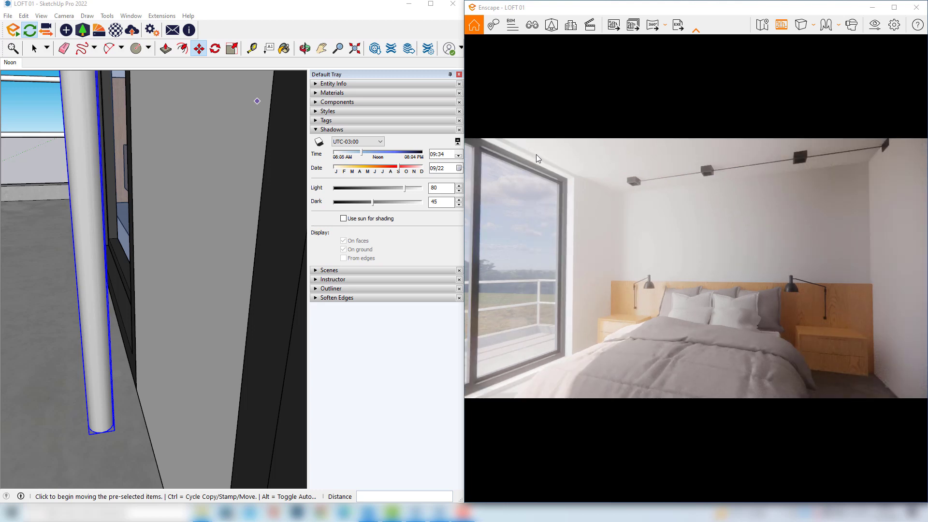
scroll(547, 145, down, 3)
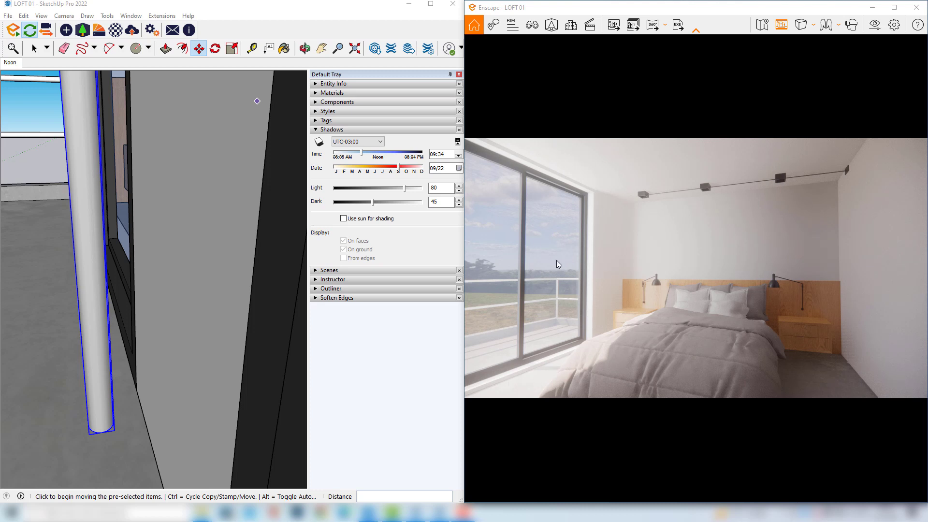
drag(501, 353, 655, 261)
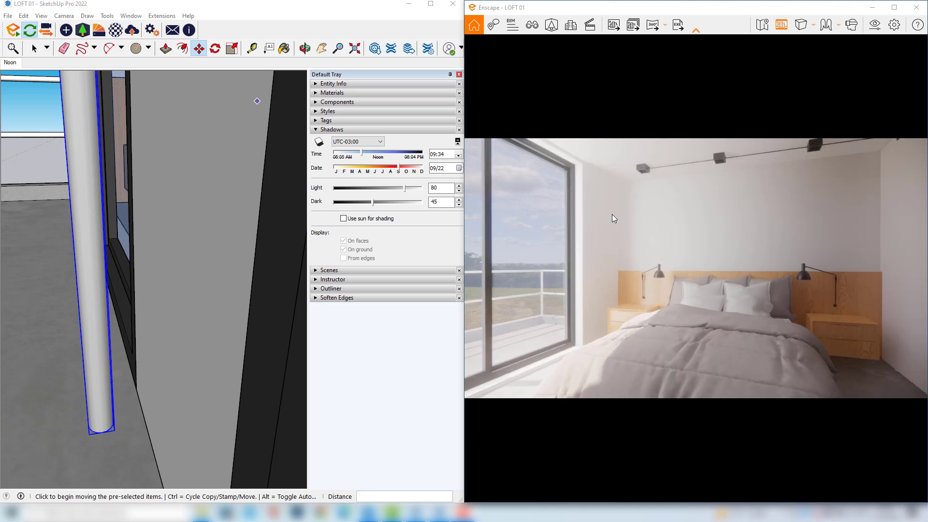
Compare the bedroom render with the light tag hidden and shown, checking the bed and walls from closer and farther views
click(402, 130)
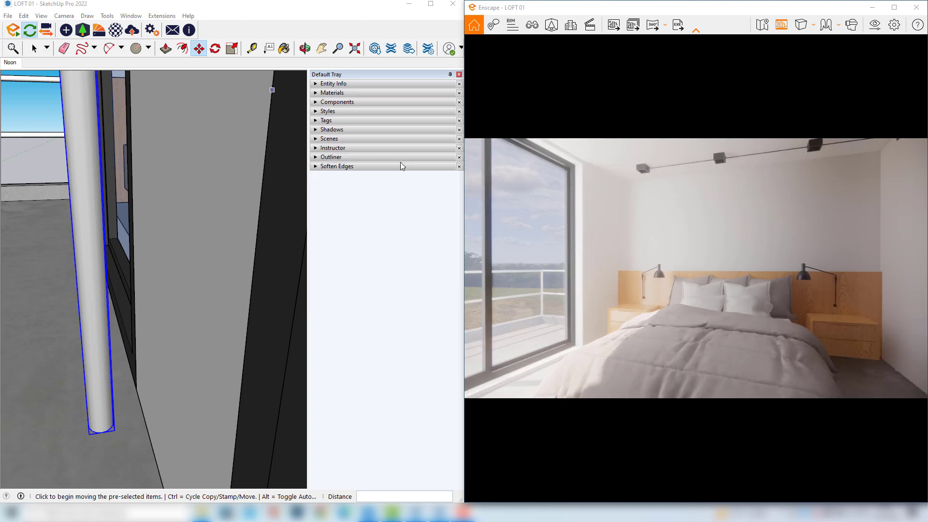
click(327, 120)
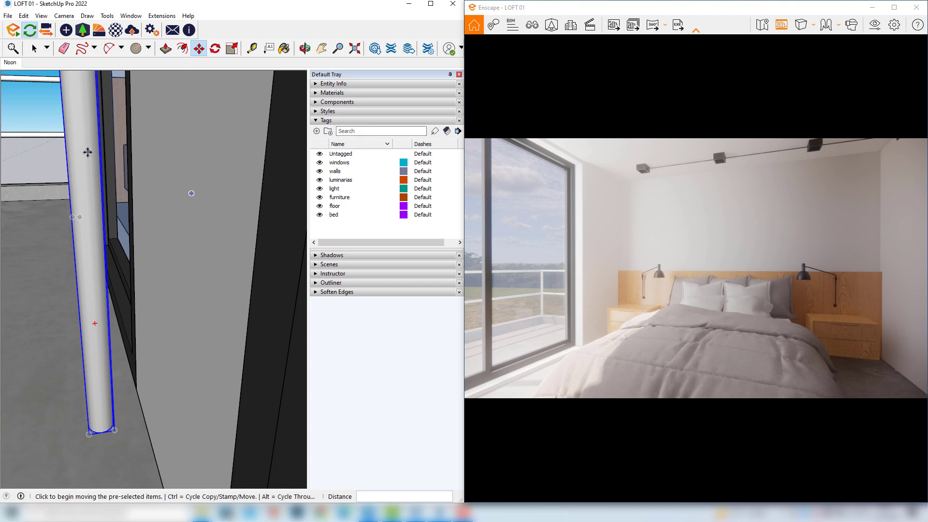
click(320, 190)
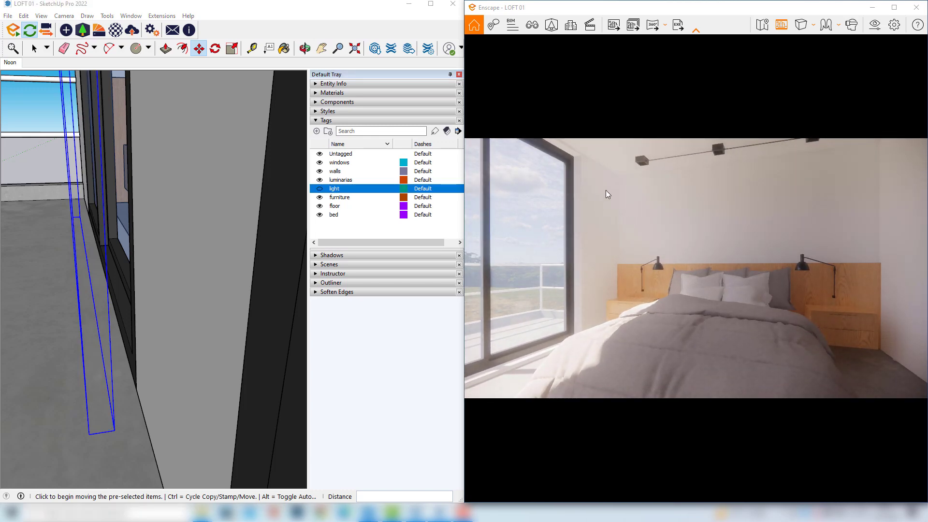
click(319, 189)
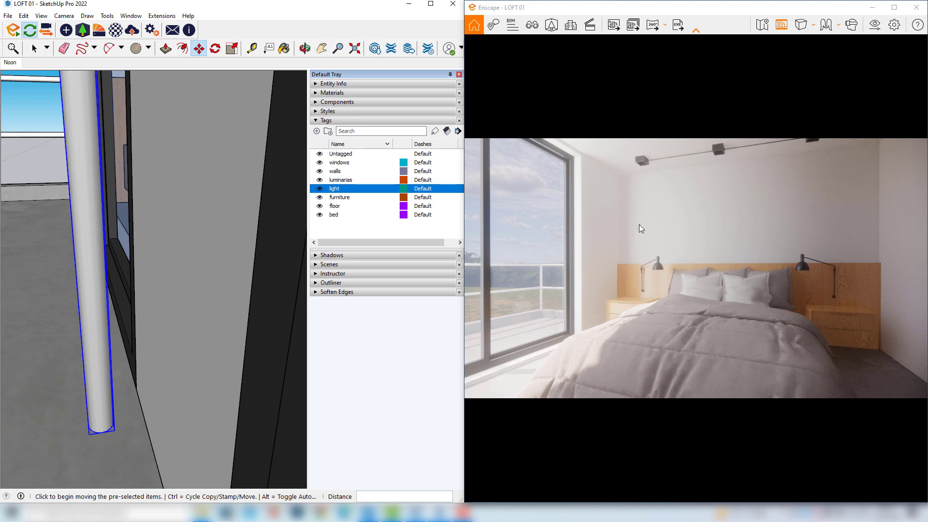
scroll(638, 224, up, 3)
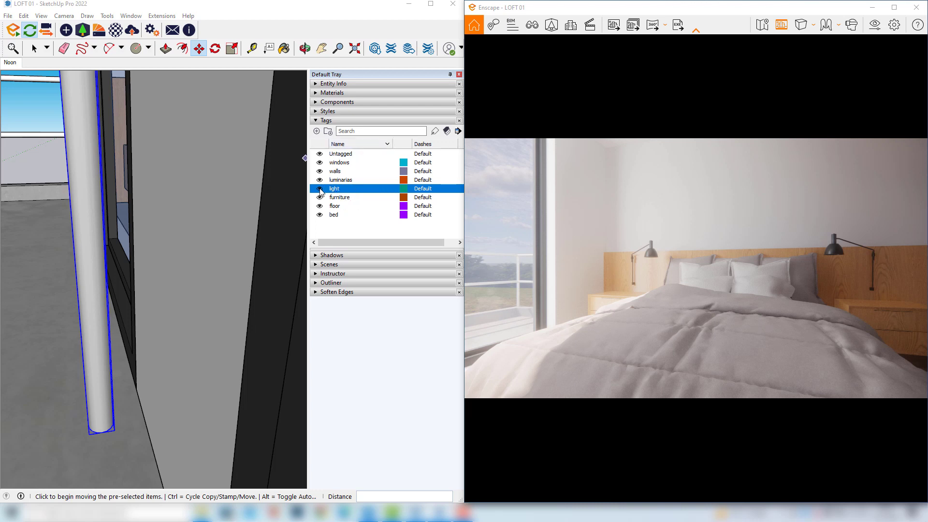
scroll(666, 267, down, 3)
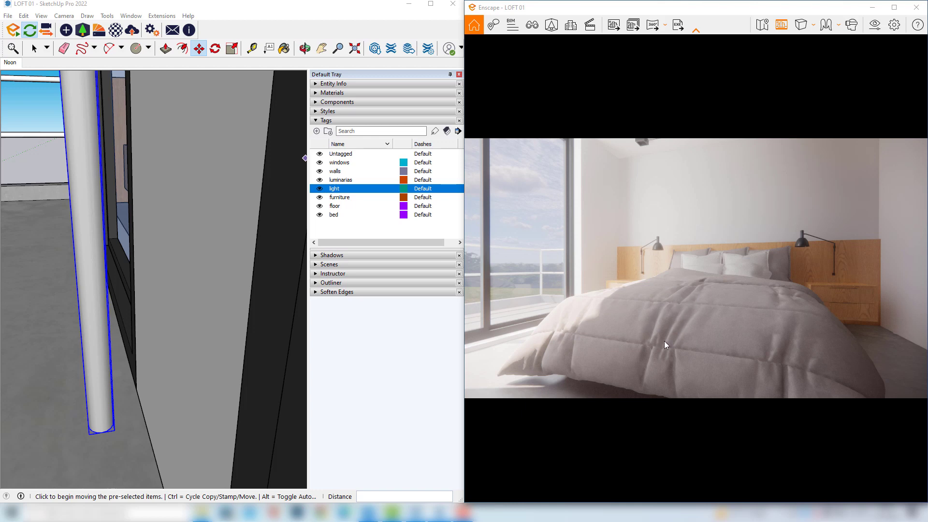
click(319, 188)
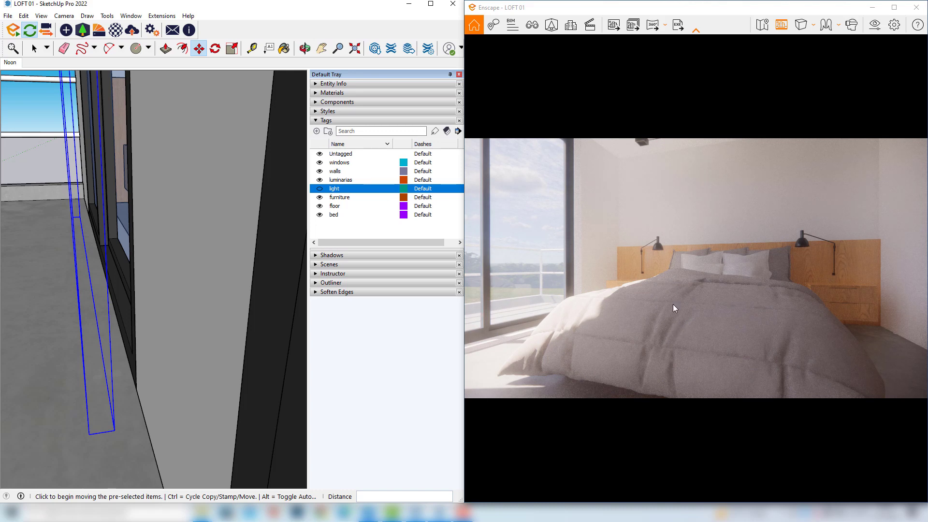
click(320, 188)
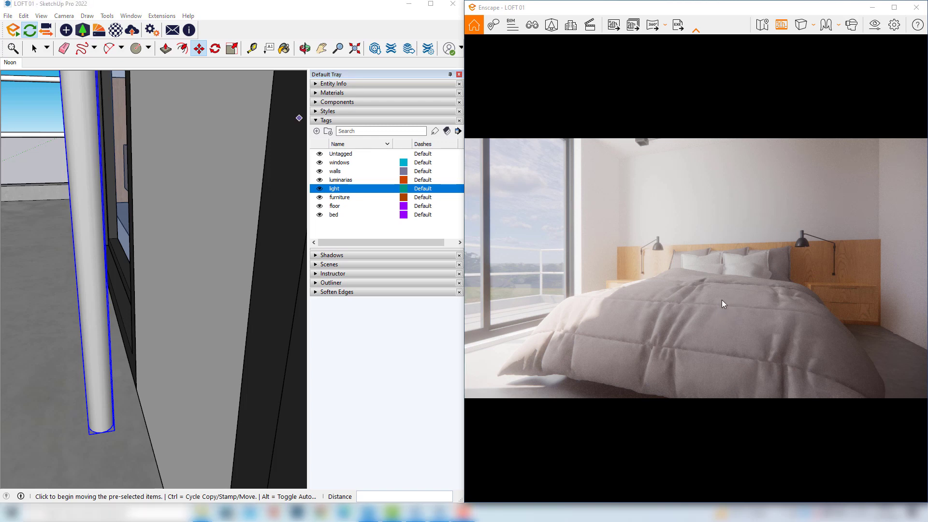
drag(695, 236, 706, 280)
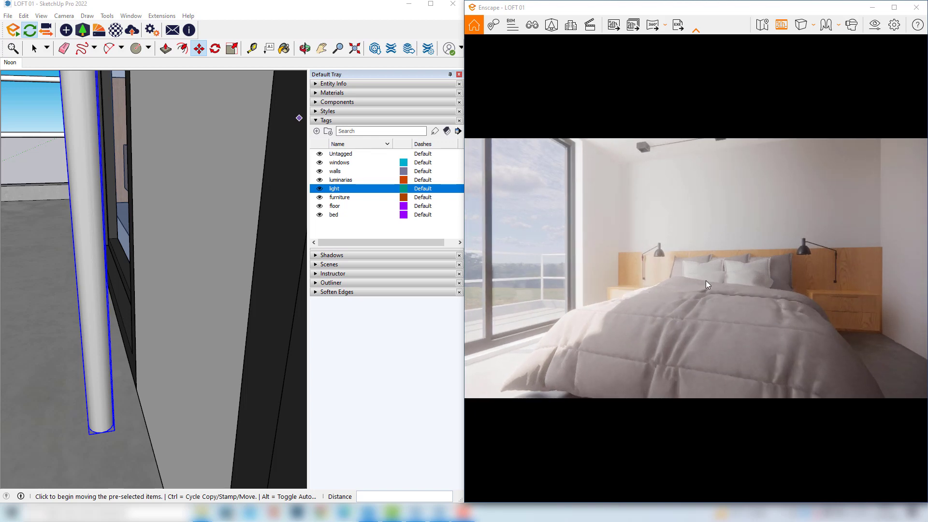
Lower the noon preset's exposure to 63%
click(875, 25)
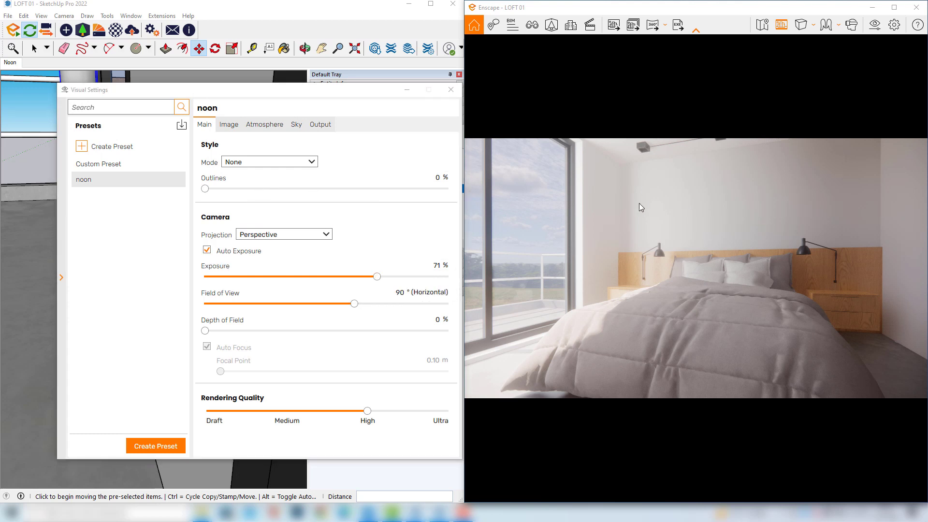
click(377, 277)
drag(376, 276, 358, 276)
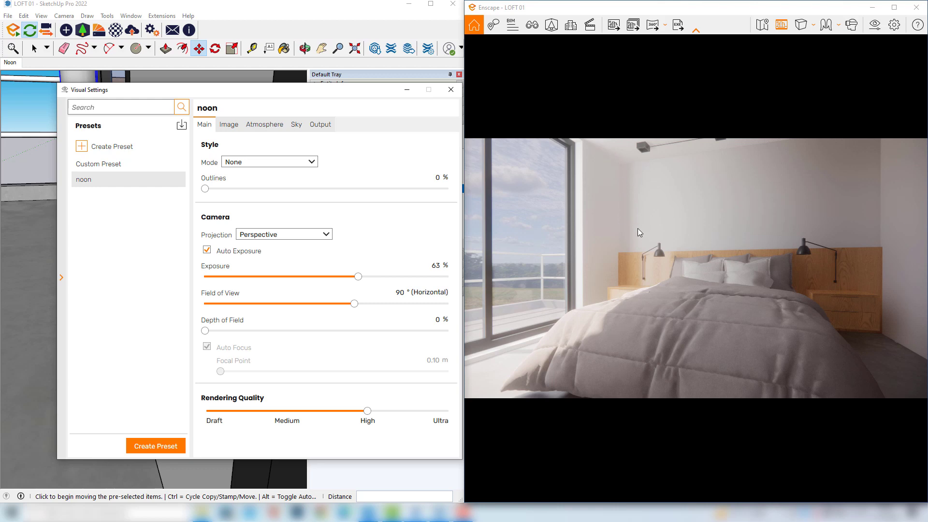
Open the area light panel on the balcony for editing and select the line light inside one of its tubes
click(183, 177)
mouse_move(220, 218)
middle_down()
mouse_move(245, 227)
mouse_move(248, 248)
middle_up()
key(space)
shift+middle_drag(165, 155, 165, 195)
scroll(192, 293, down, 3)
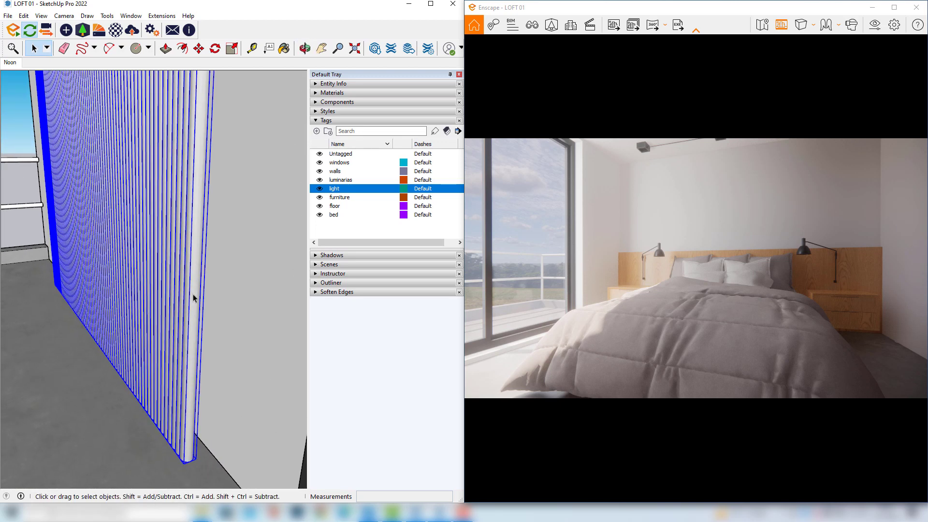
mouse_move(191, 253)
middle_down()
mouse_move(170, 242)
mouse_move(185, 217)
middle_up()
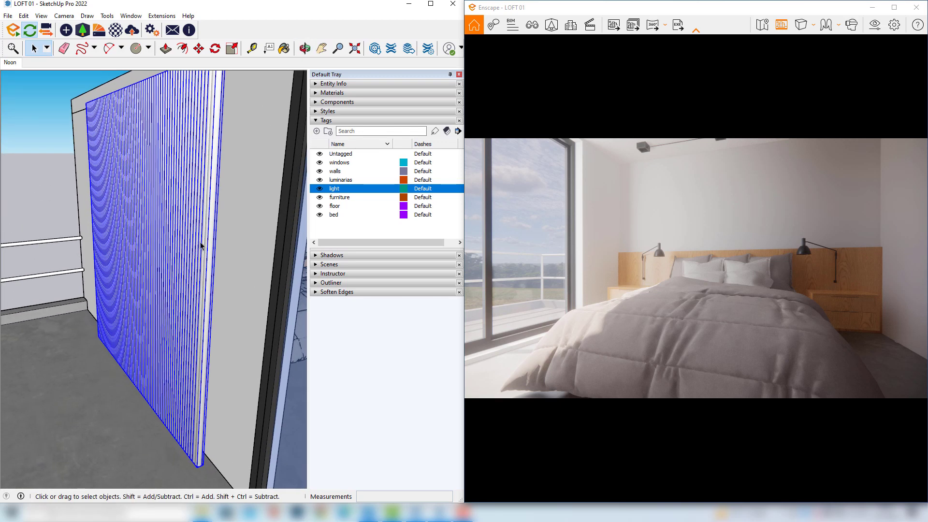
scroll(200, 245, up, 3)
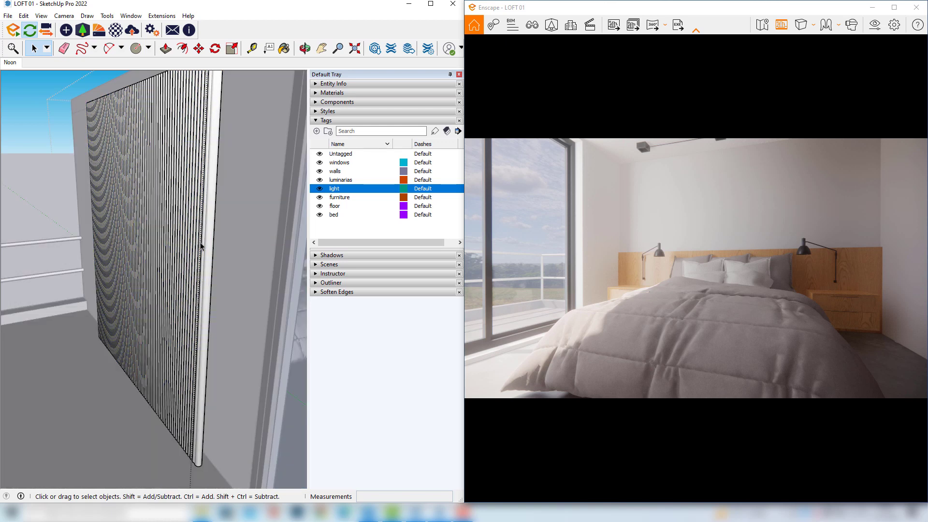
scroll(175, 244, up, 3)
click(176, 244)
mouse_move(176, 243)
middle_down()
mouse_move(234, 280)
mouse_move(170, 238)
middle_up()
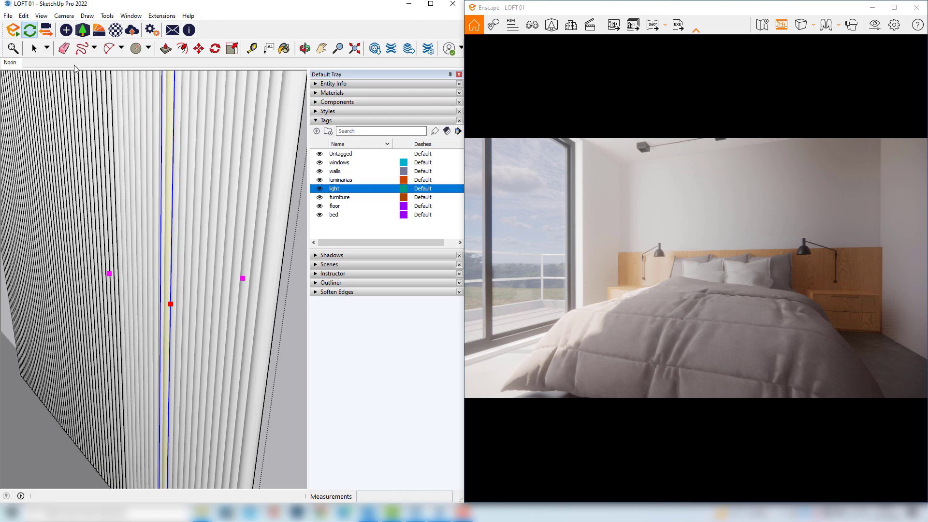
Test the line light's luminous intensity at 200,424 cd and 1,000,000 cd, restore it to 18,353 cd and leave the panel's editing
click(66, 30)
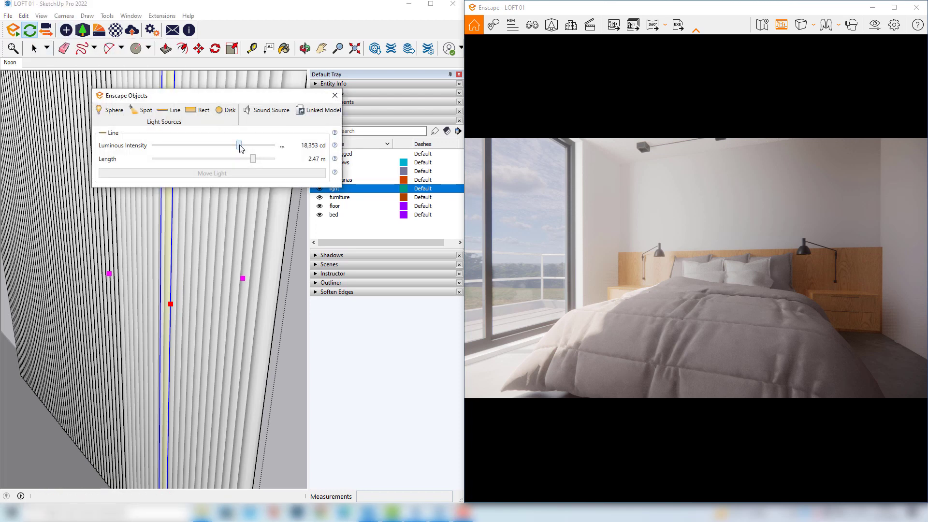
mouse_move(244, 148)
mouse_down()
mouse_move(229, 150)
mouse_move(261, 150)
mouse_up()
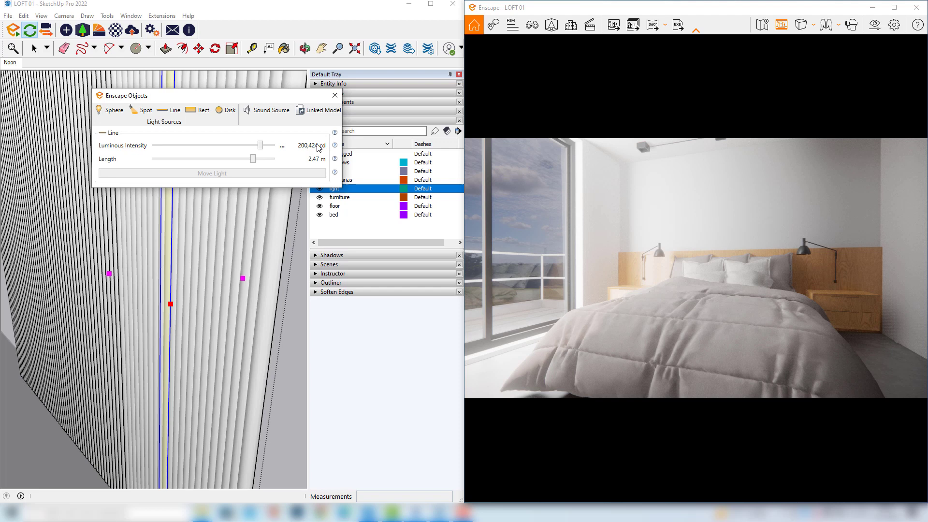
click(282, 146)
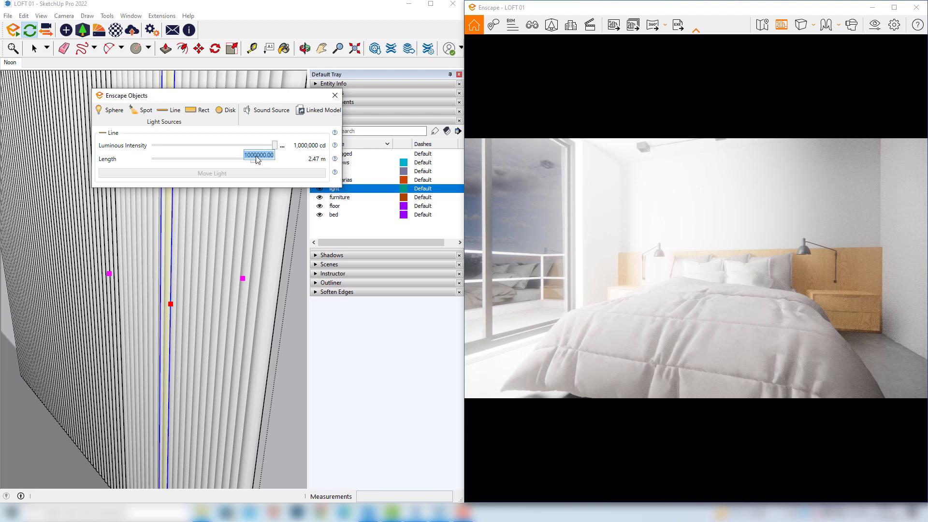
click(239, 145)
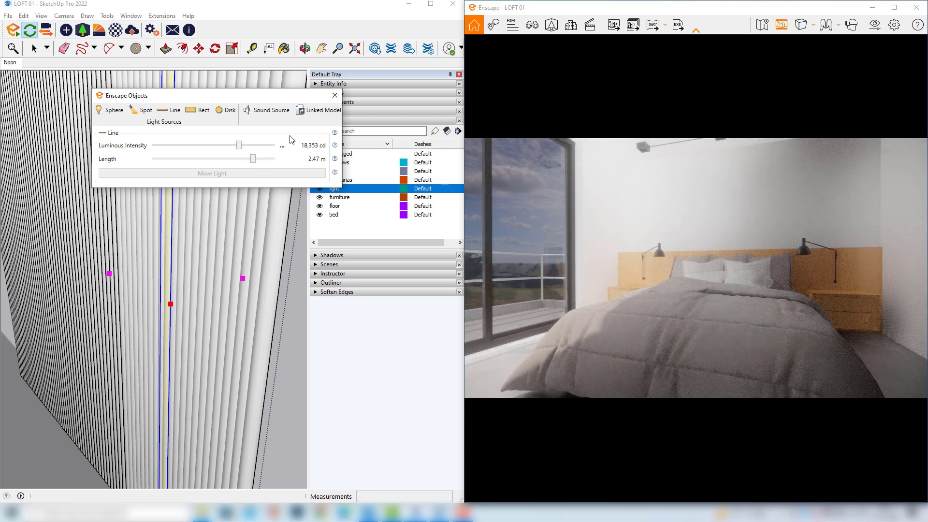
click(335, 94)
scroll(57, 121, down, 6)
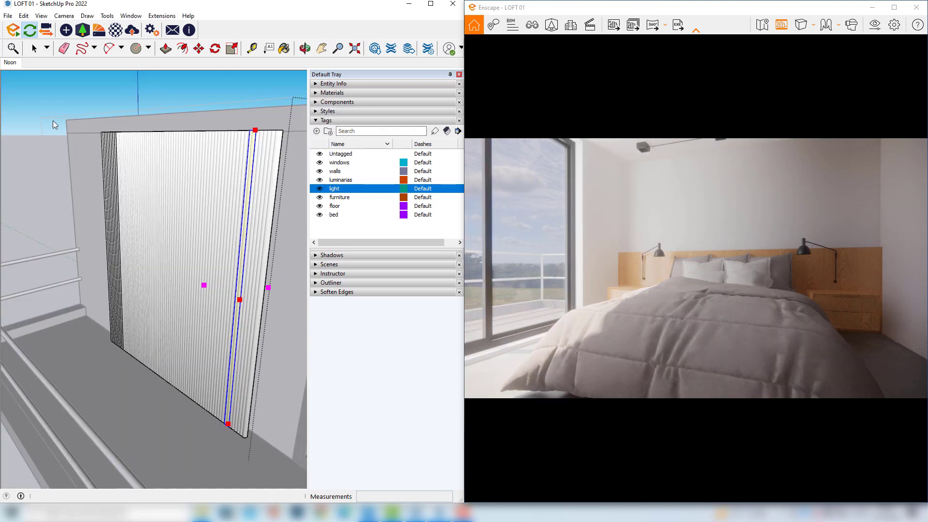
key(space)
click(45, 96)
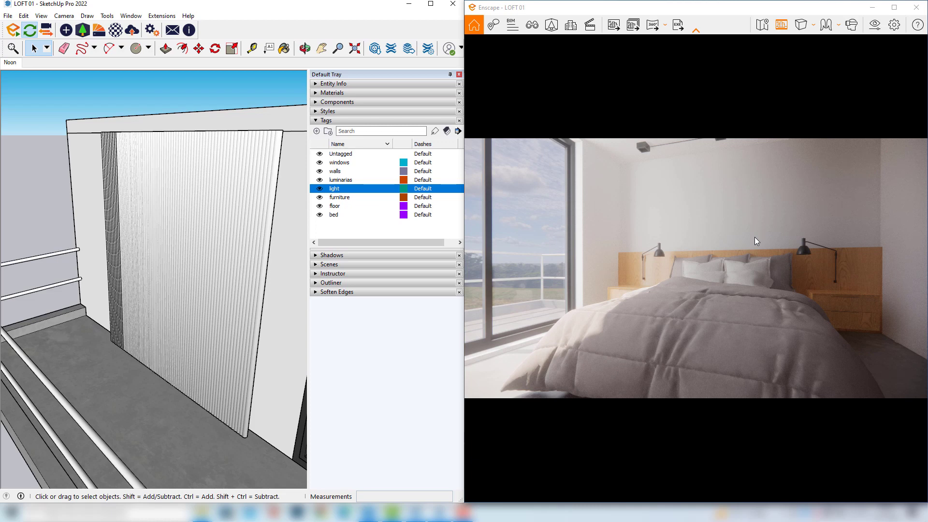
Load the saved Noon view in the Enscape render
drag(743, 233, 596, 195)
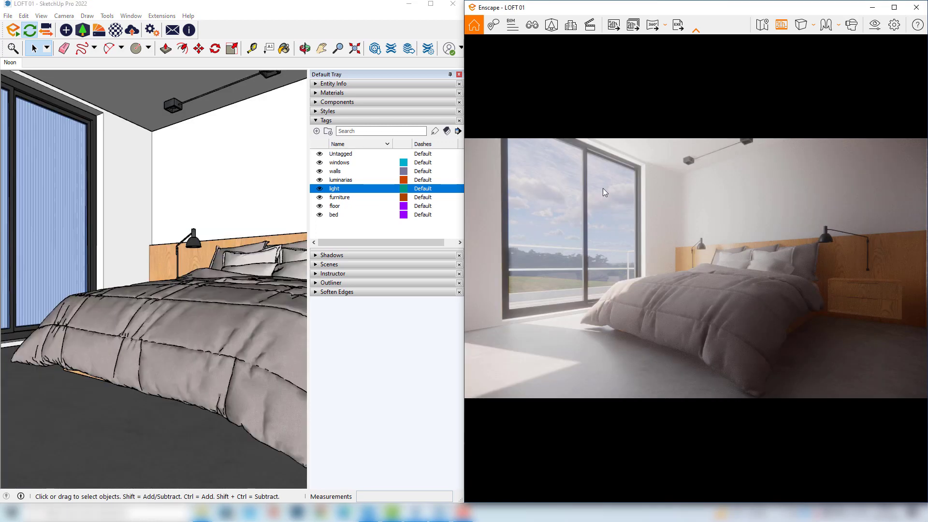
click(530, 25)
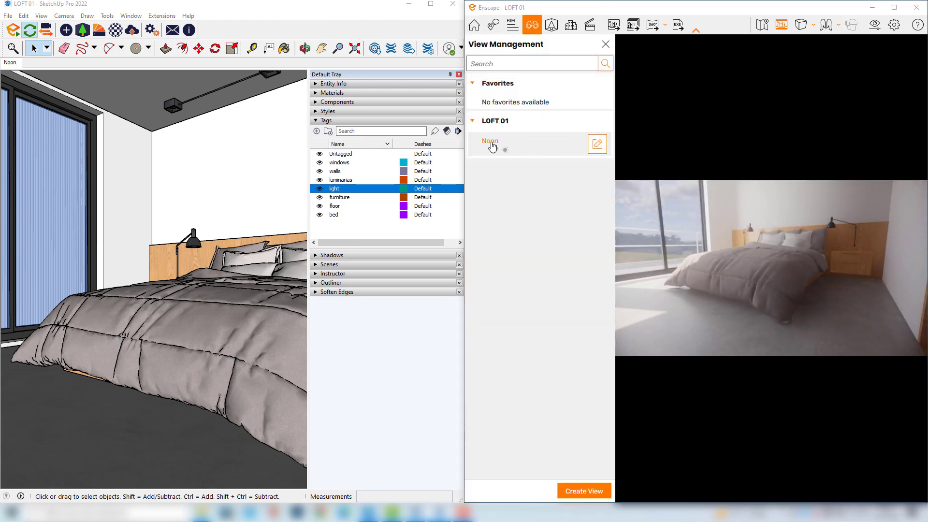
mouse_move(496, 145)
click(535, 149)
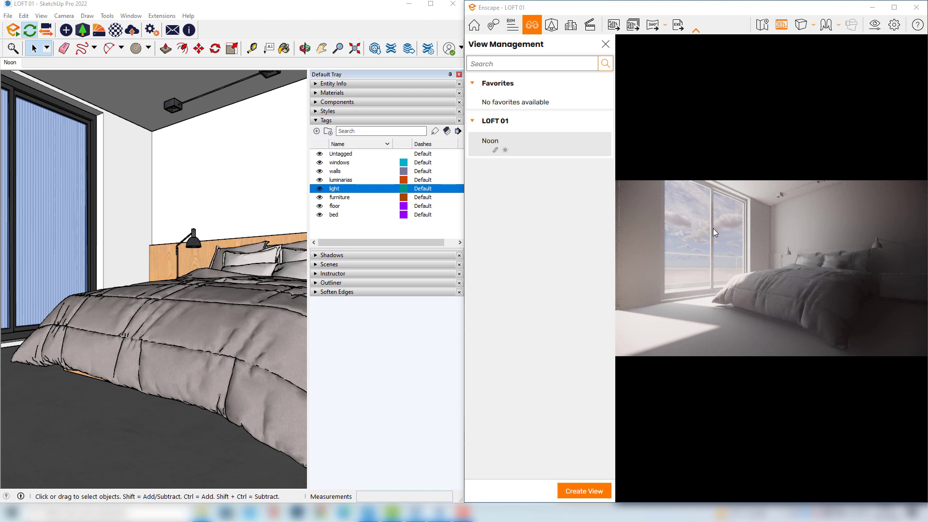
Link the noon visual preset to the Noon view, save the view and load it again
mouse_move(513, 149)
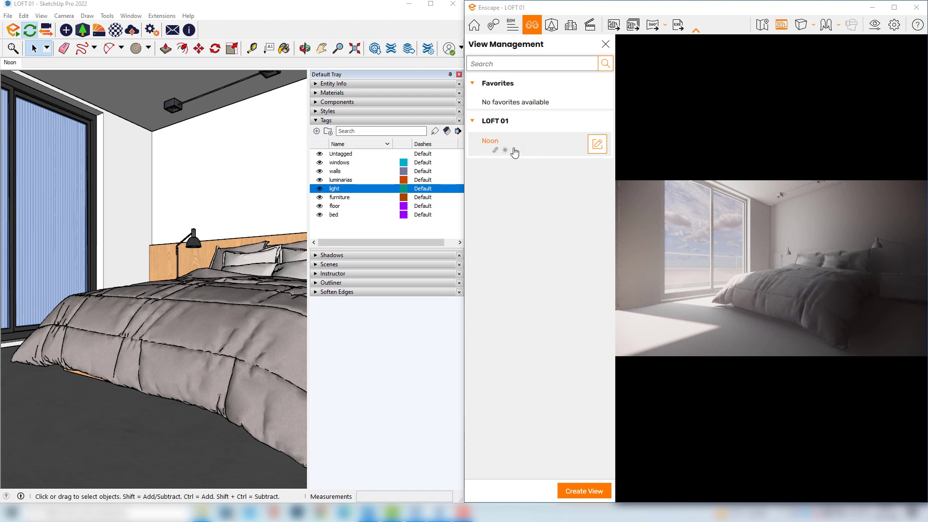
click(597, 146)
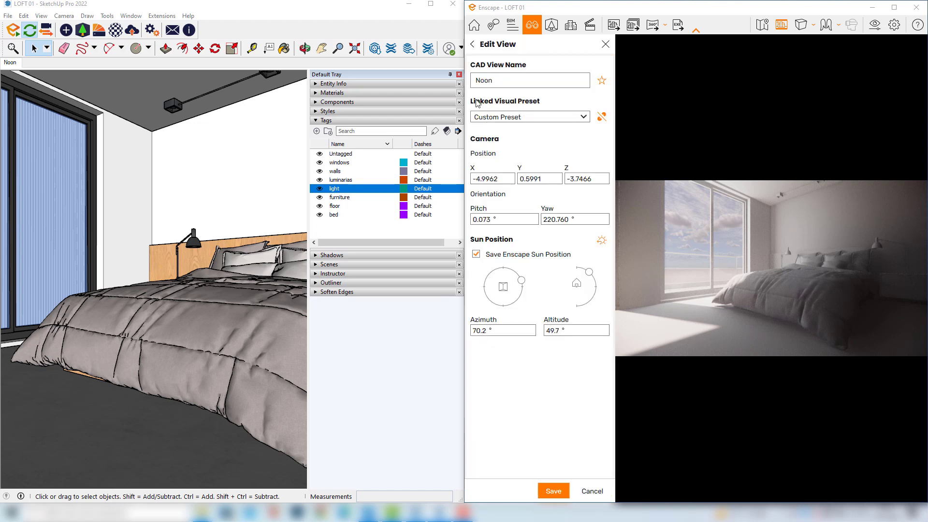
click(584, 117)
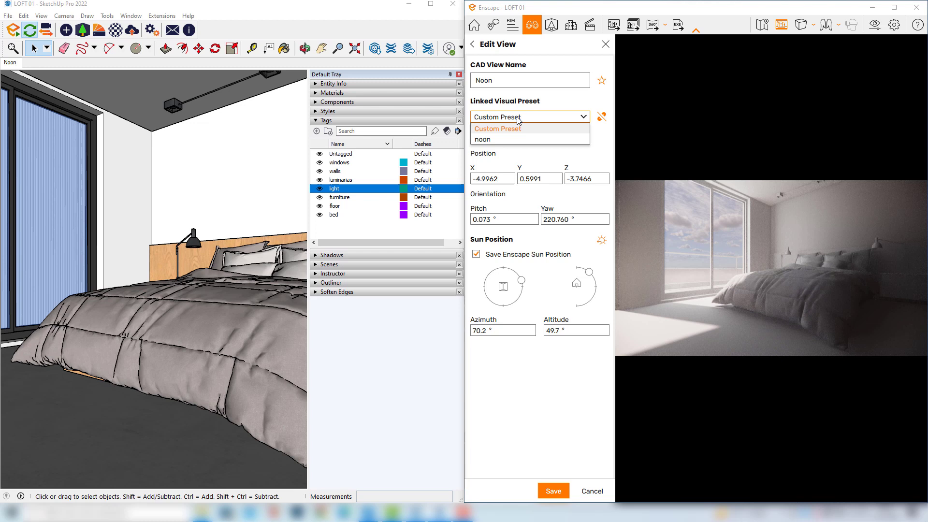
click(487, 140)
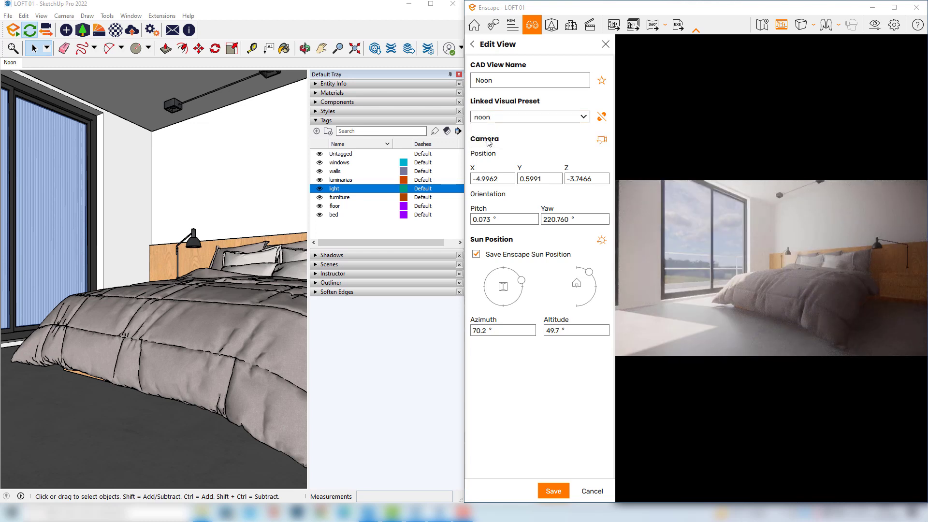
click(552, 491)
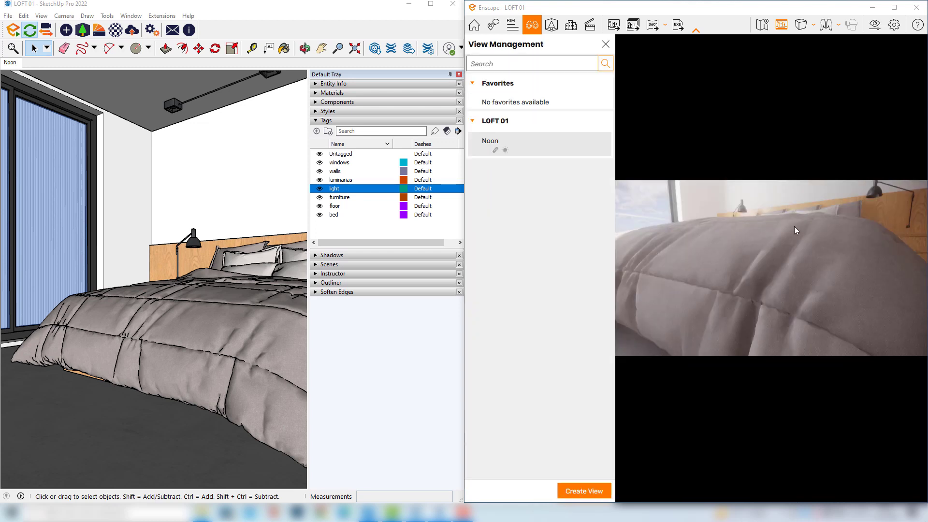
click(533, 148)
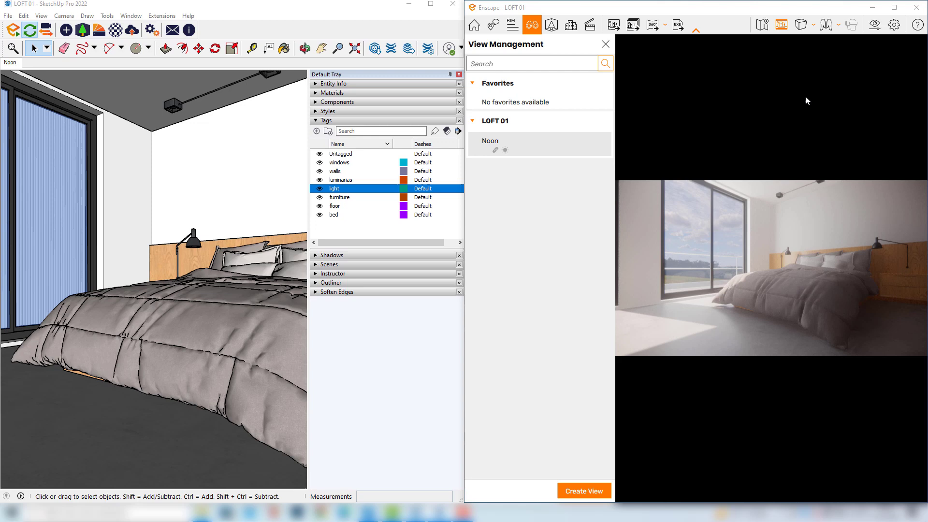
Set the noon preset's rendering quality to Ultra and review its output settings
click(874, 25)
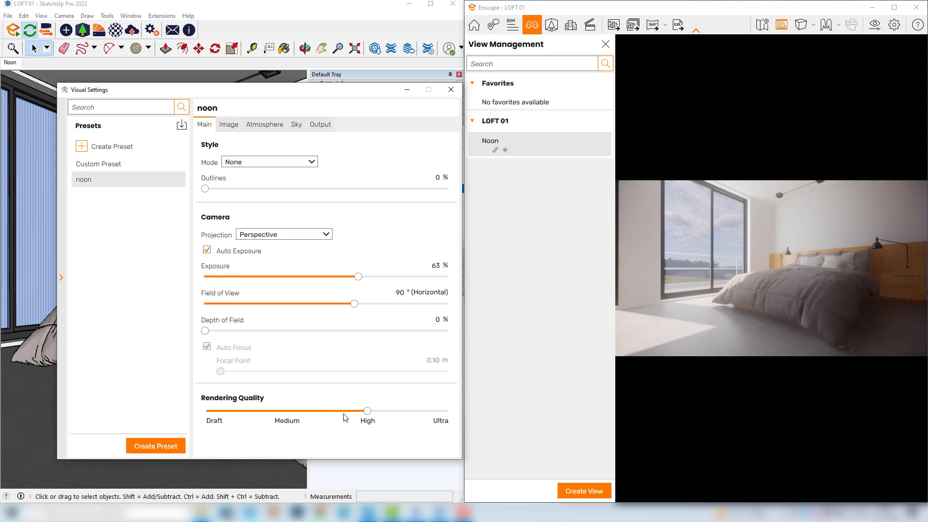
click(447, 410)
click(319, 125)
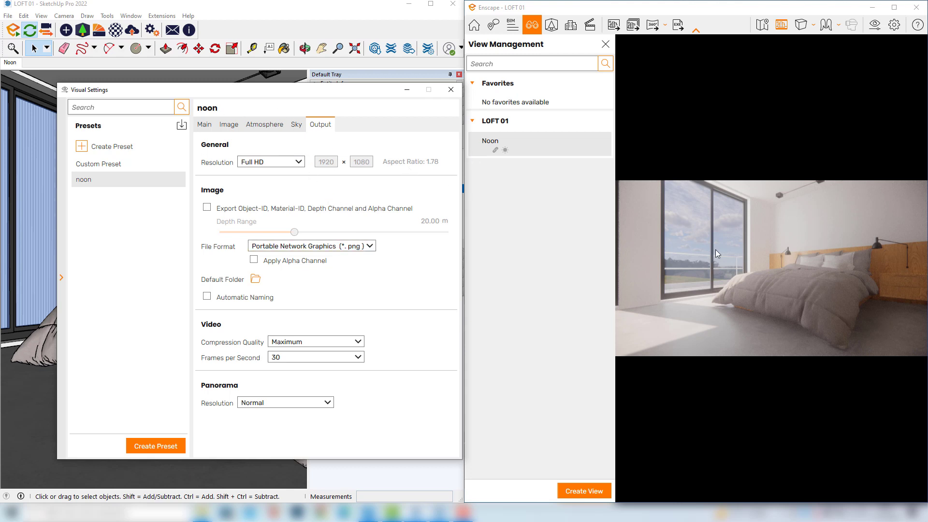
click(451, 90)
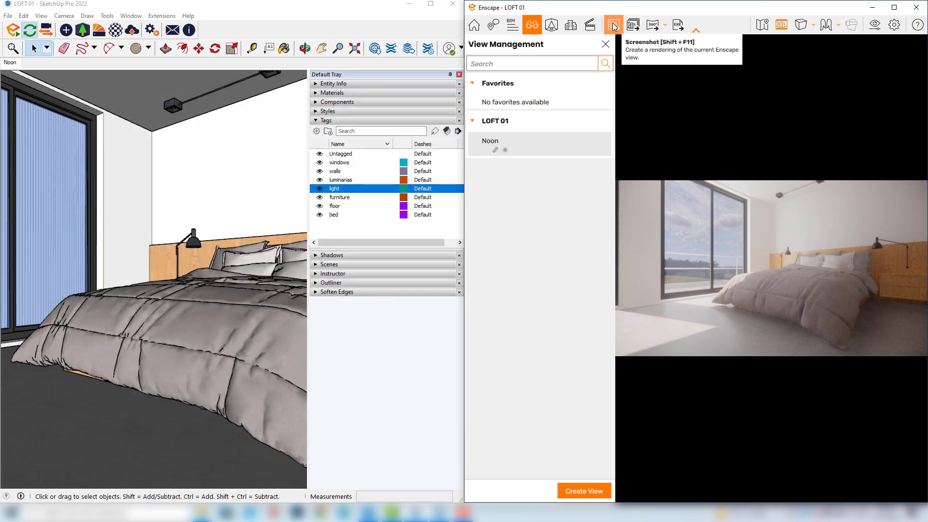
Save the noon screenshot as a JPEG image named "noon render test" in the Imagens folder and close View Management
click(801, 463)
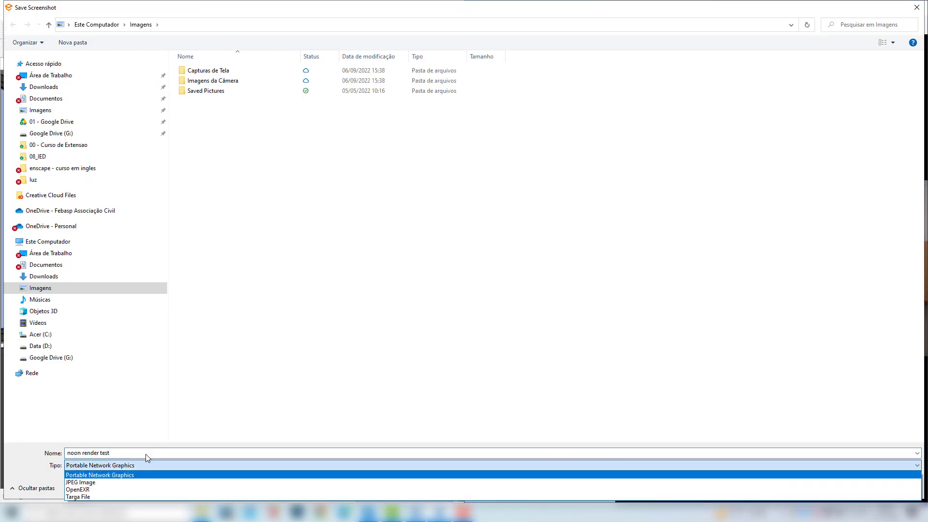
click(118, 482)
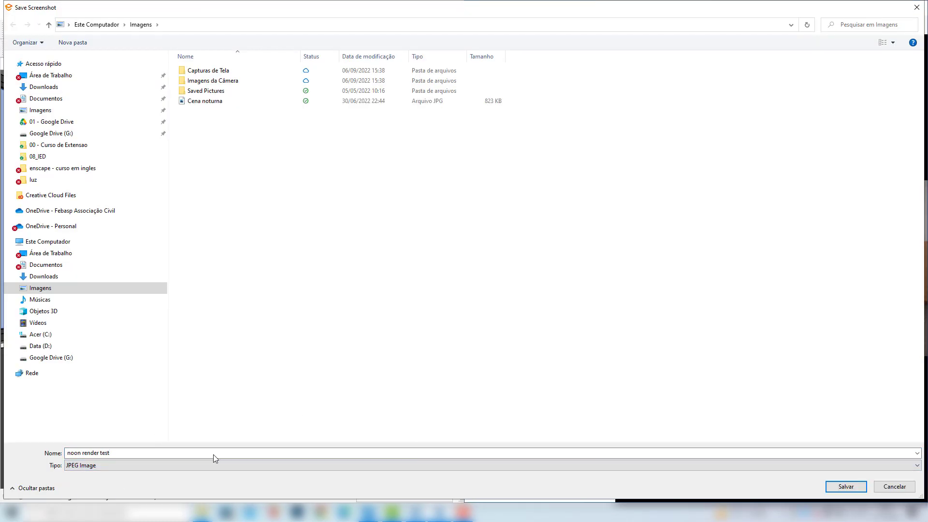
click(841, 485)
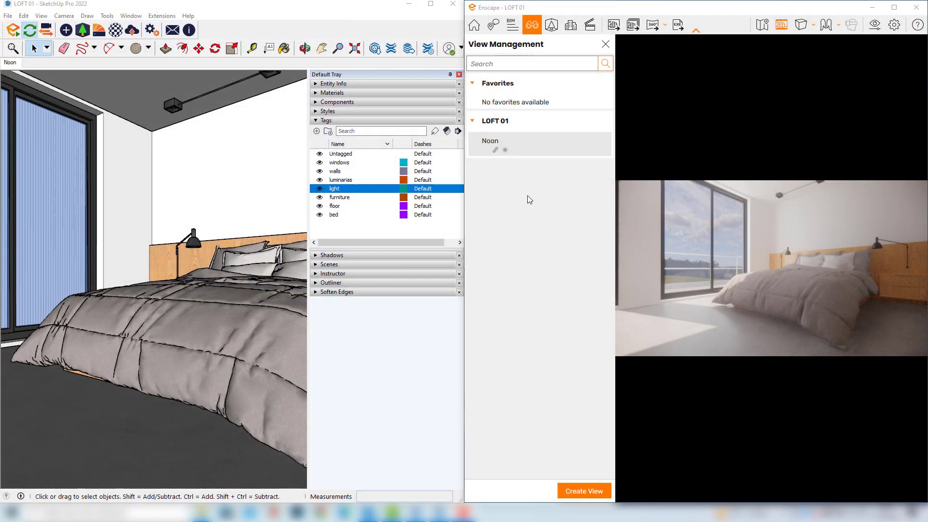
click(605, 45)
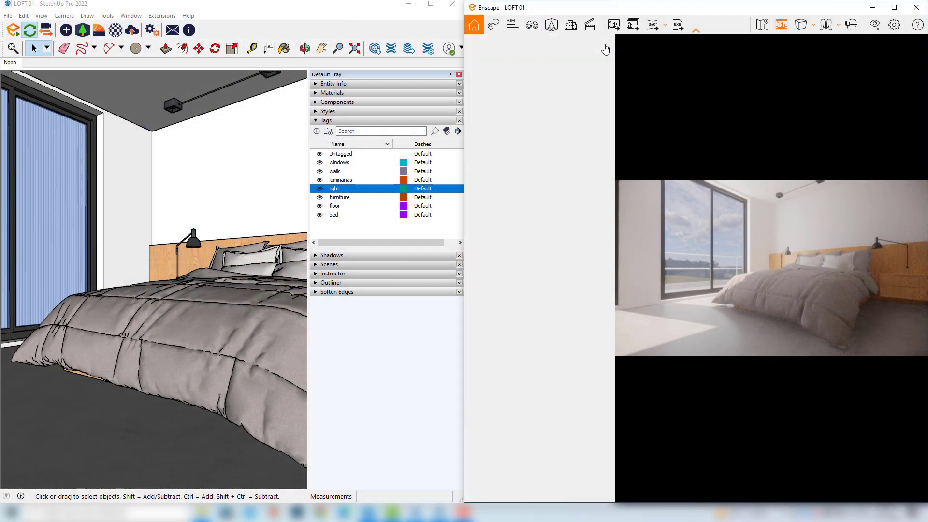
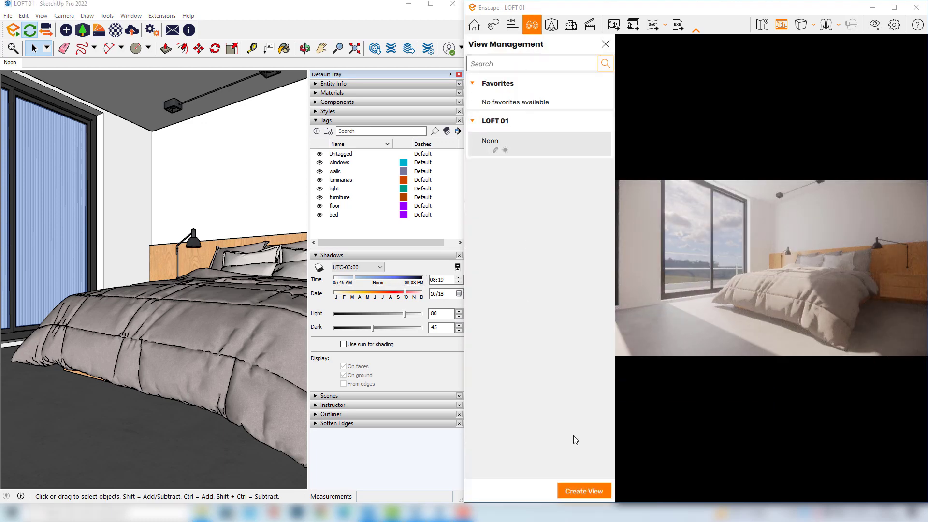
Start a new view named "sunset" and unlink the noon visual preset from it
click(589, 491)
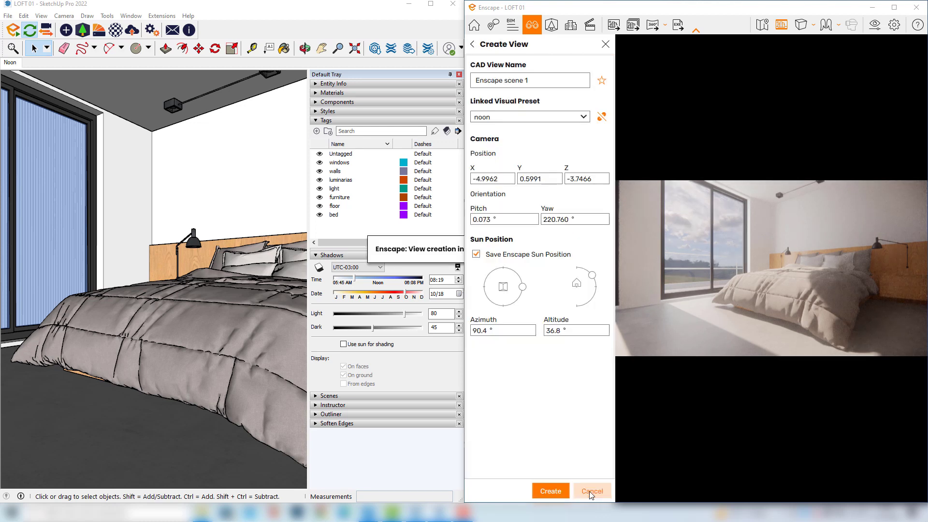
drag(531, 79, 449, 85)
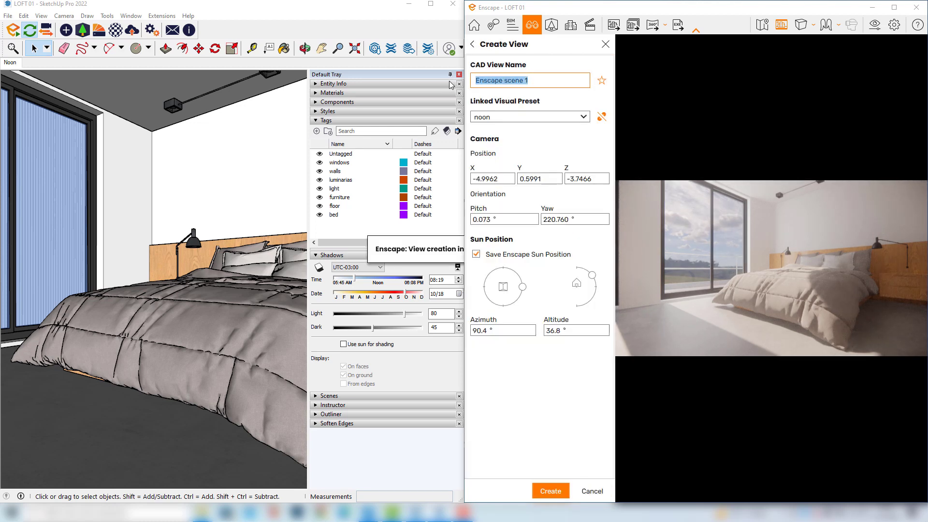
text(sunset)
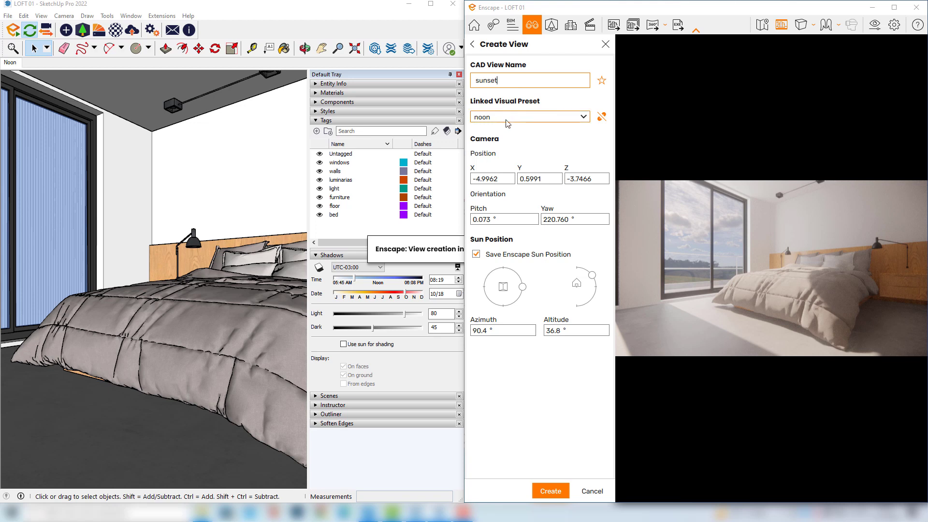
click(601, 118)
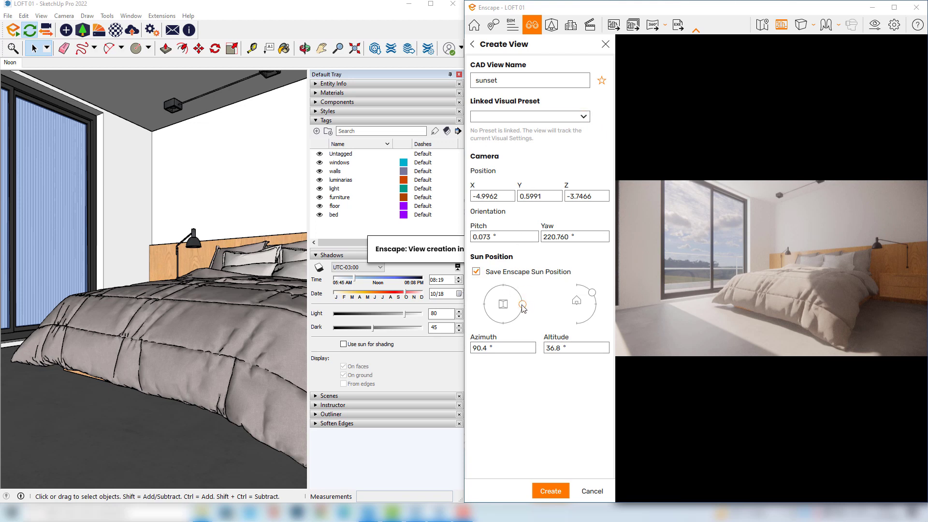
Adjust the sunset view's sun position to an azimuth of about 113.2° and an altitude of about 19.0°
drag(522, 305, 516, 290)
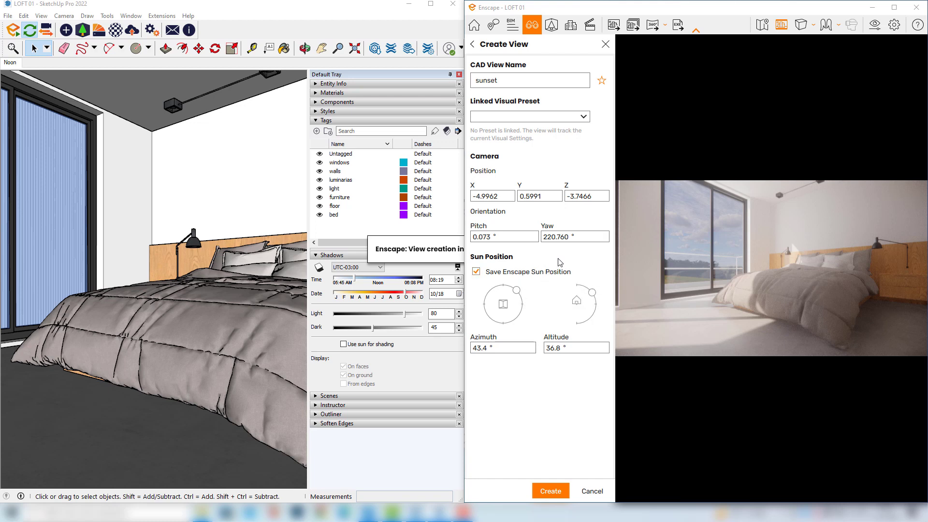
drag(522, 290, 514, 293)
mouse_move(593, 293)
mouse_down()
mouse_move(594, 313)
mouse_move(594, 303)
mouse_up()
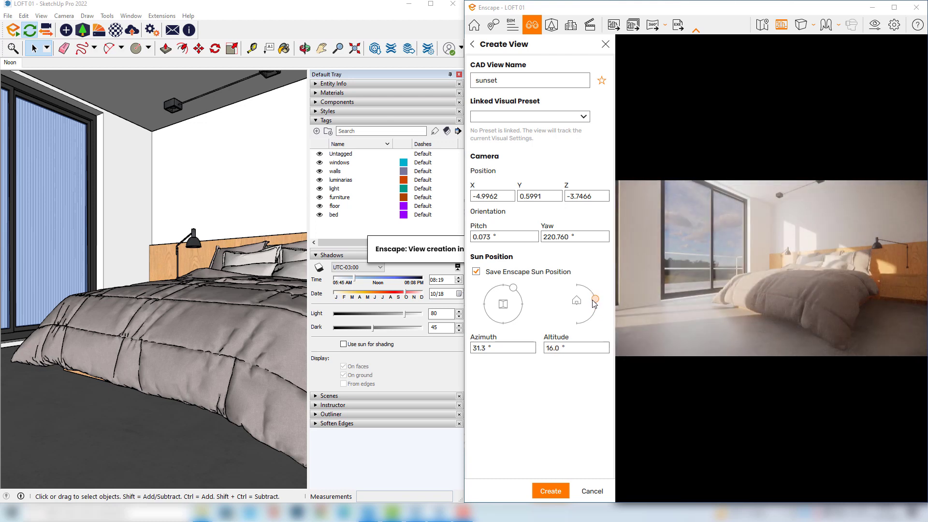
drag(515, 289, 521, 312)
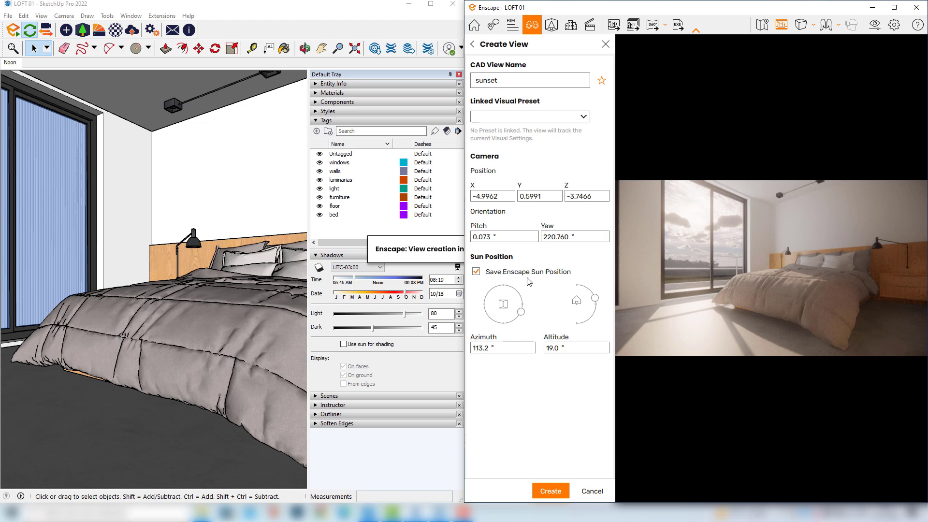
Create the sunset view, load it in the render and close View Management
click(548, 491)
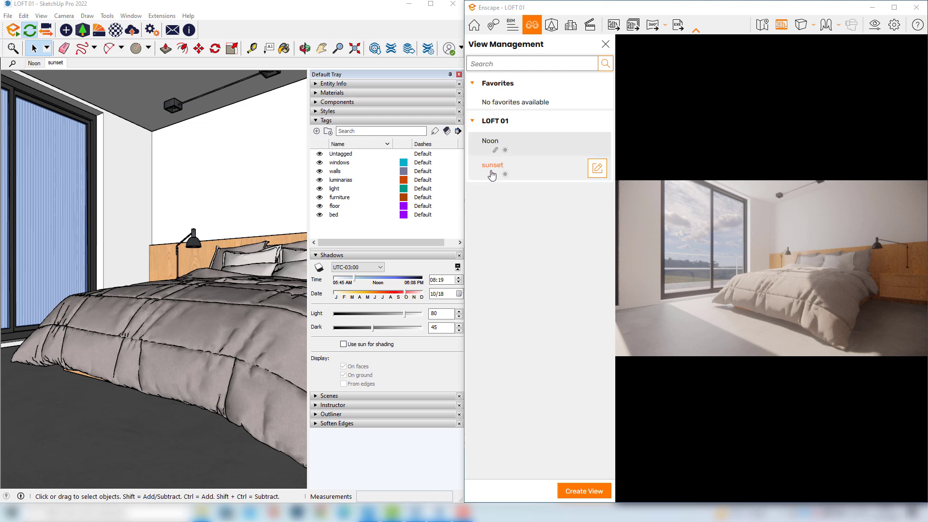
click(524, 176)
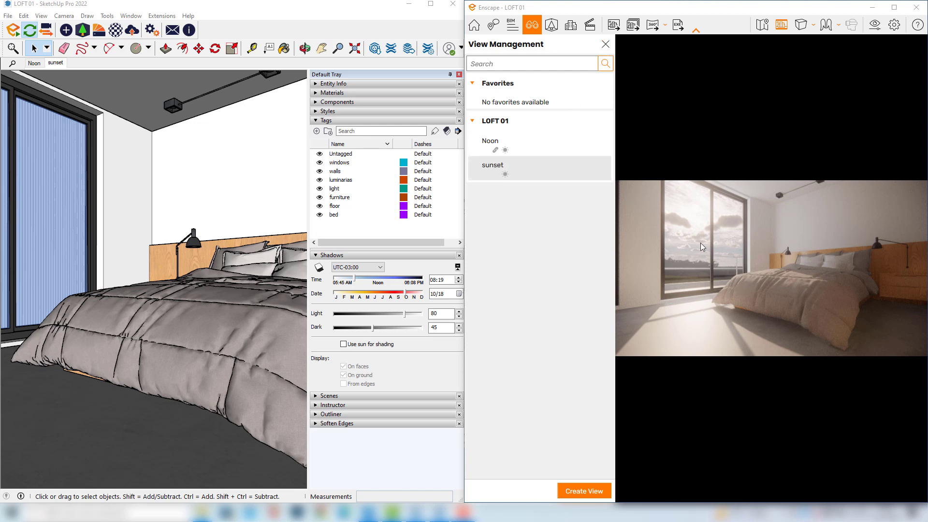
click(605, 44)
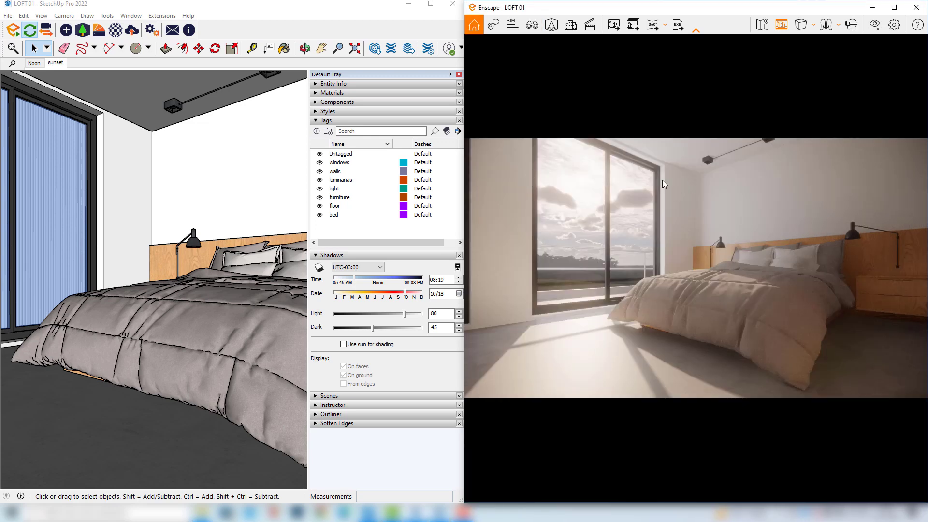
Create a new visual preset named "sunset" in the Visual Settings
click(873, 26)
drag(257, 91, 251, 78)
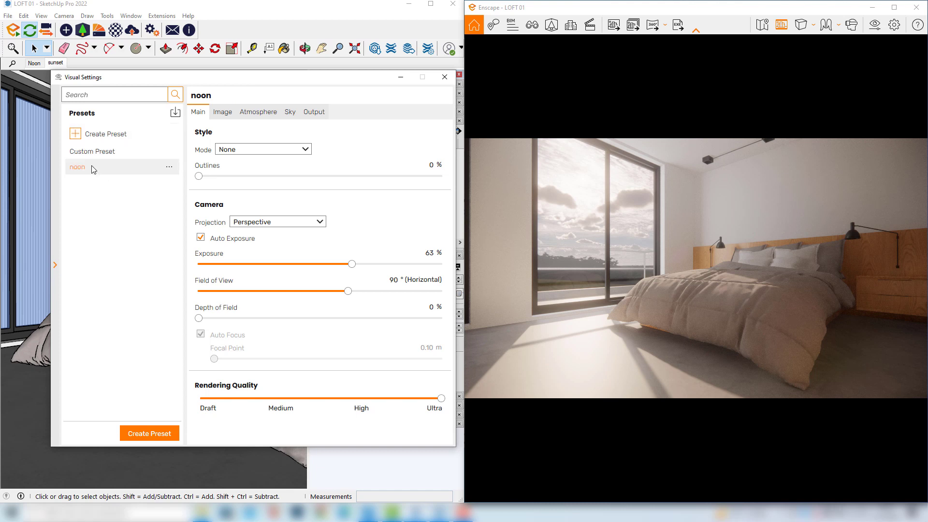
click(117, 137)
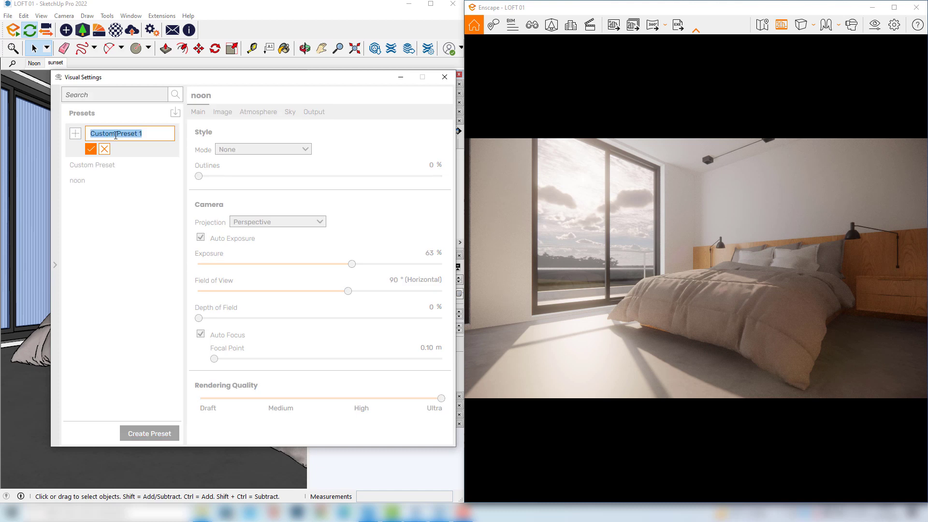
text(sunset)
key(Return)
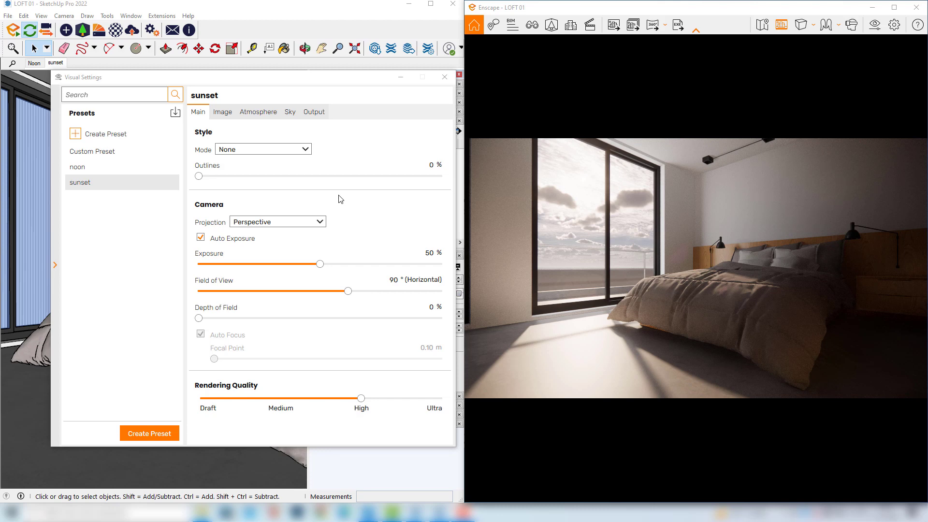
Try the White style mode on the sunset preset and restore the mode to None
click(263, 151)
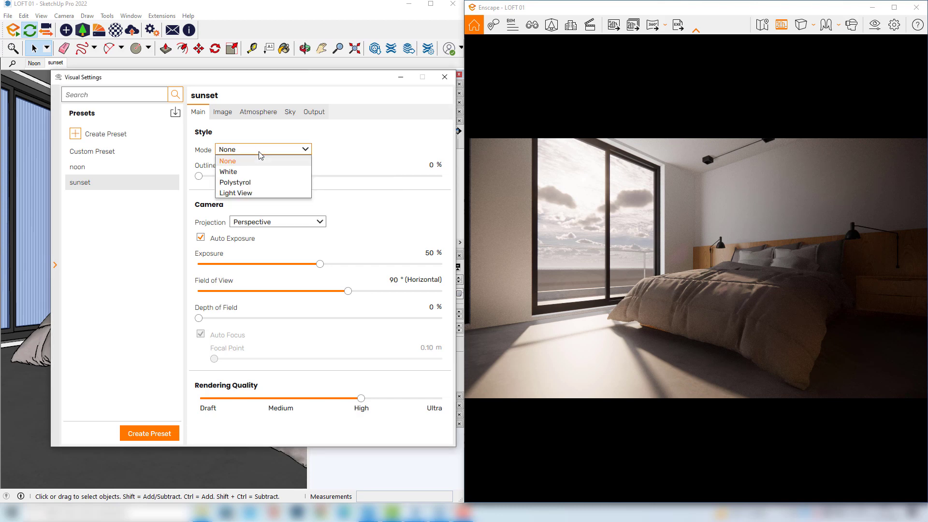
click(228, 172)
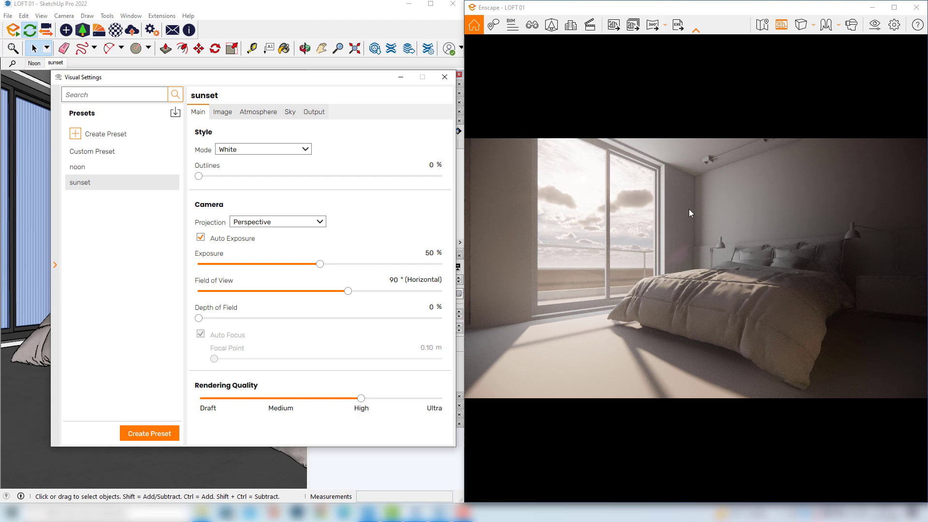
click(256, 151)
click(240, 162)
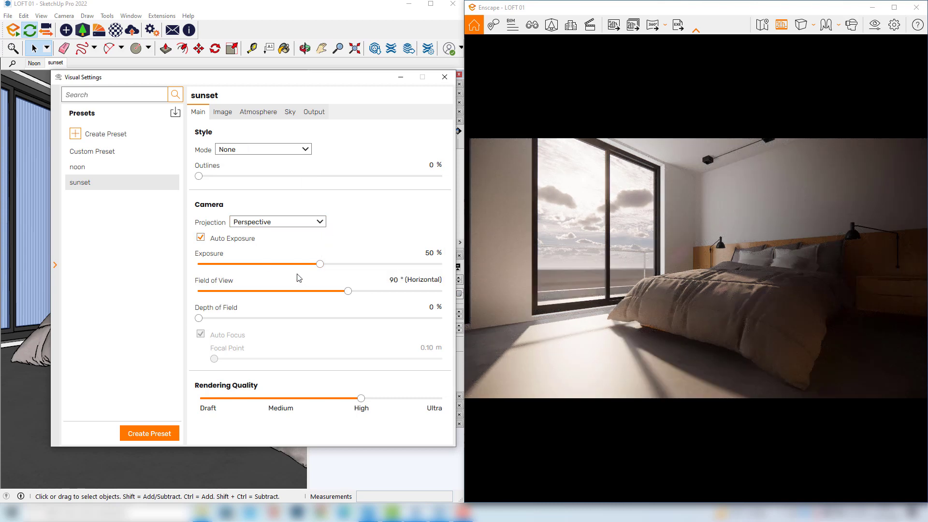
Set the sunset preset's color temperature to 3,830 K and its bloom to 57%
click(224, 113)
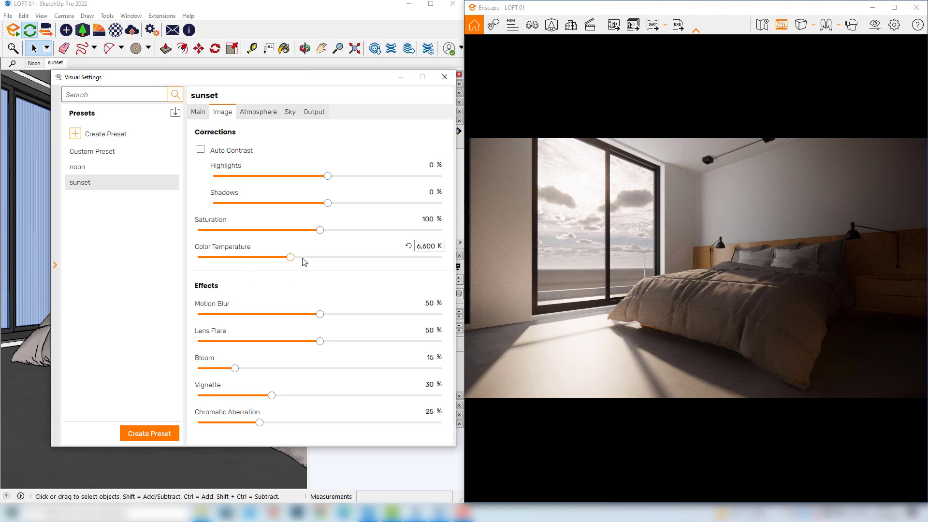
drag(291, 260, 243, 259)
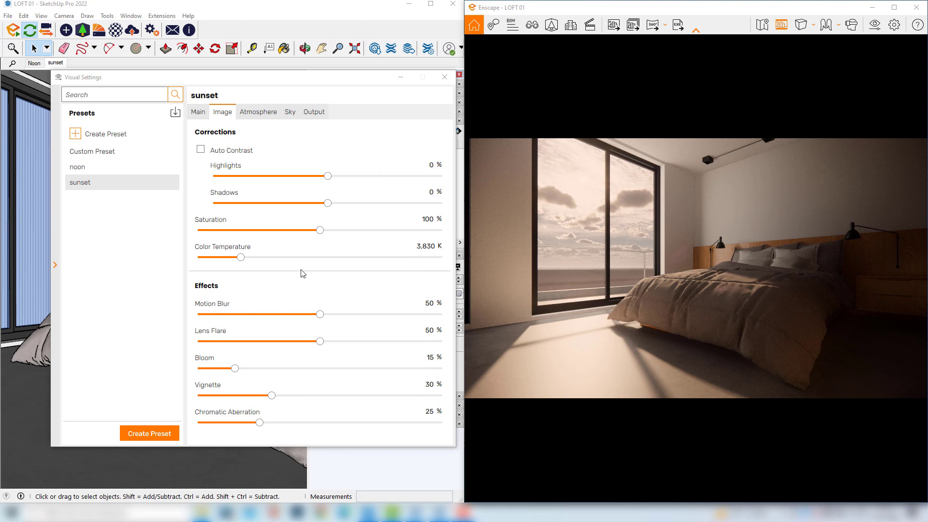
click(253, 369)
click(303, 370)
click(311, 370)
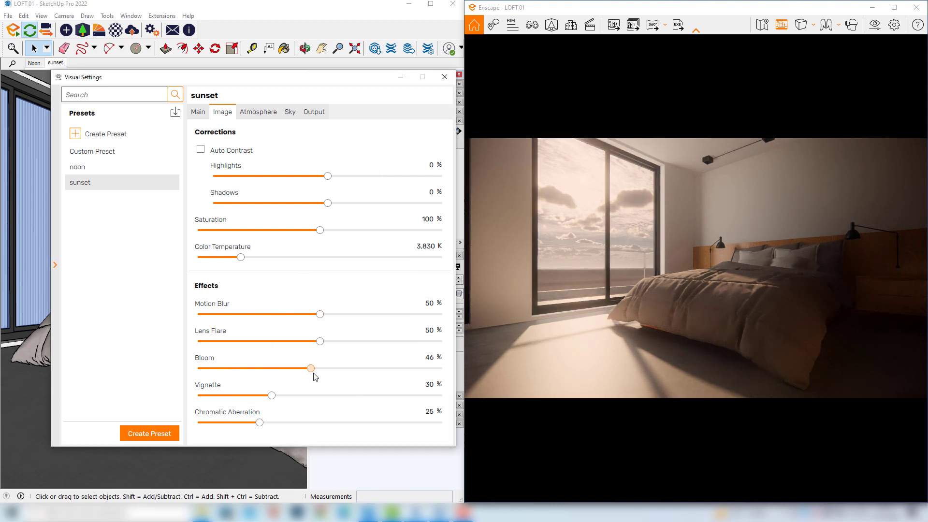
drag(313, 373, 340, 375)
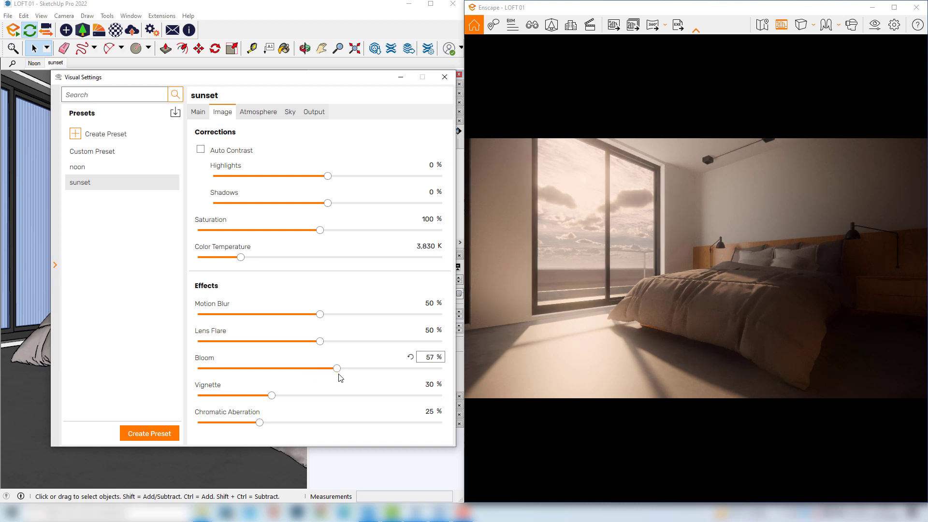
Reduce the sunset preset's shadow sharpness to 10%
click(260, 115)
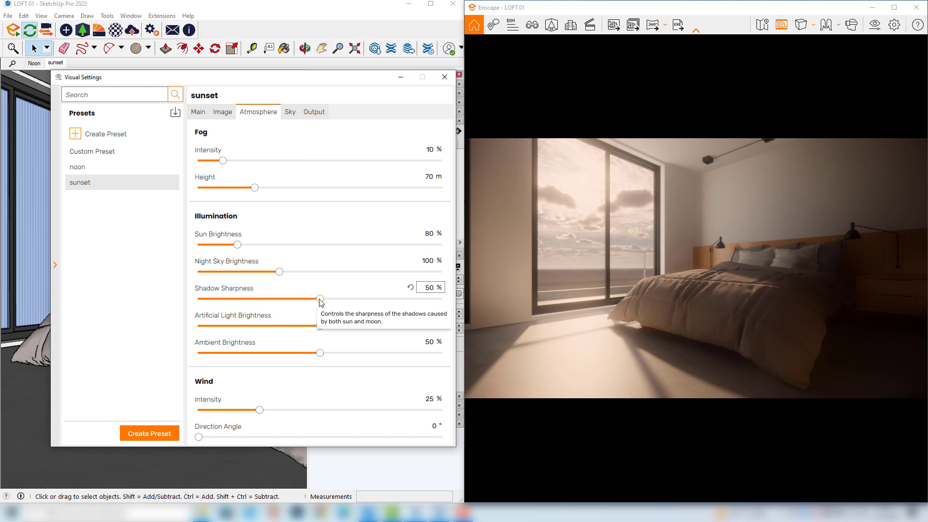
drag(320, 299, 223, 300)
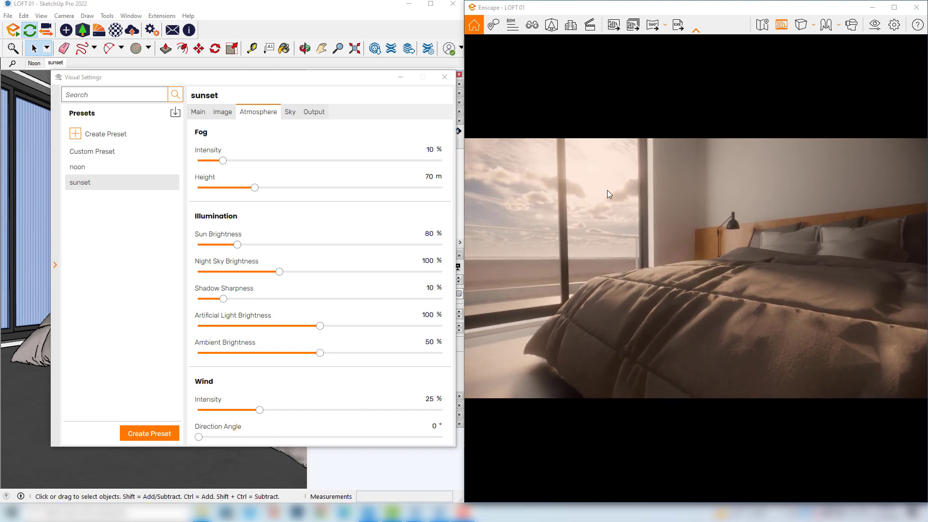
click(314, 112)
click(258, 111)
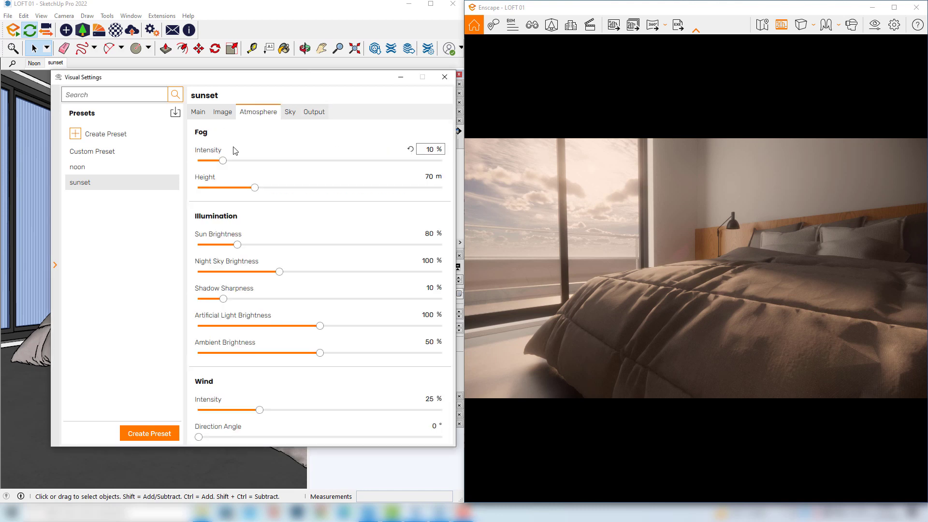
Set the sunset preset's horizon source to Forest and rotate the horizon to 261°
click(291, 113)
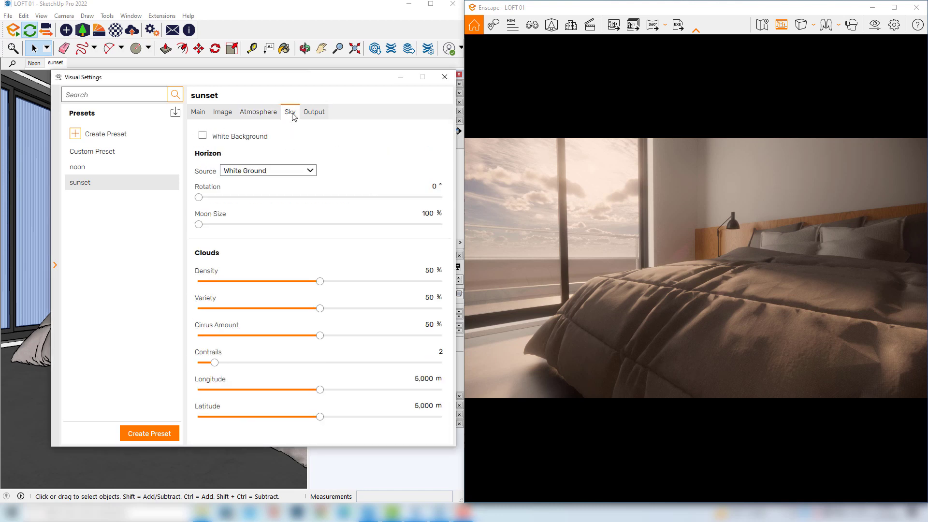
click(312, 172)
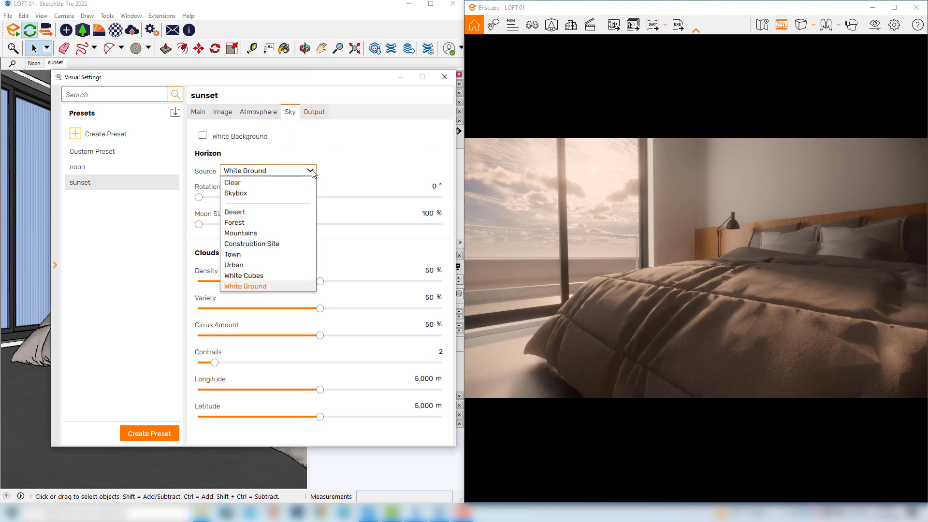
click(239, 223)
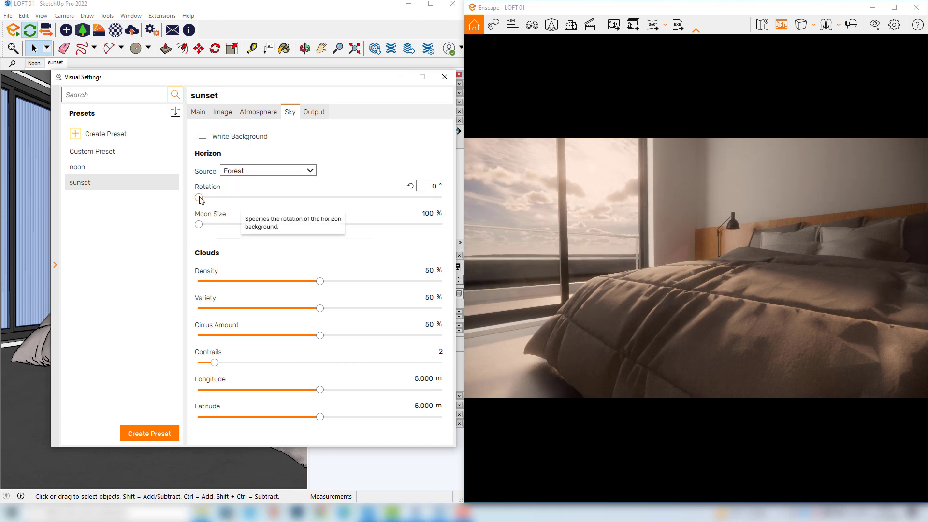
drag(208, 201, 375, 201)
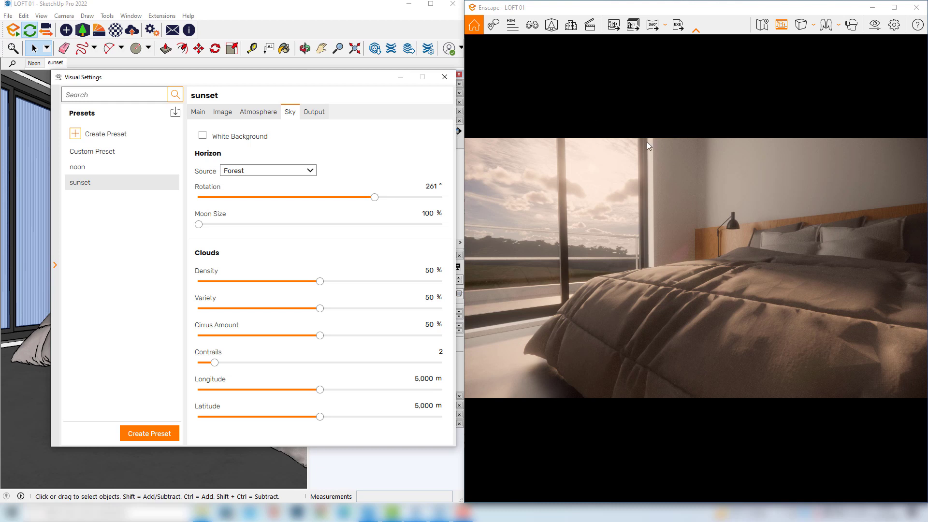
Load the Noon view and the sunset view in turn to compare their lighting
click(533, 24)
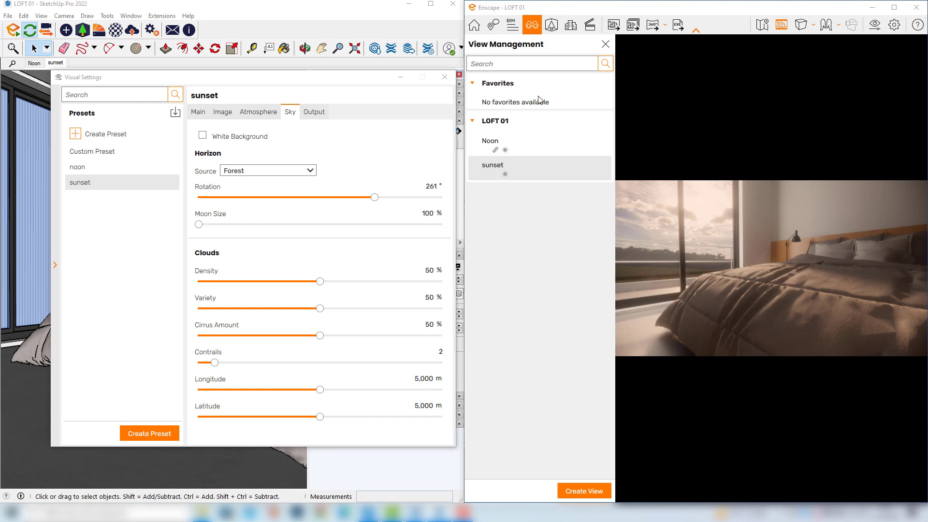
click(528, 150)
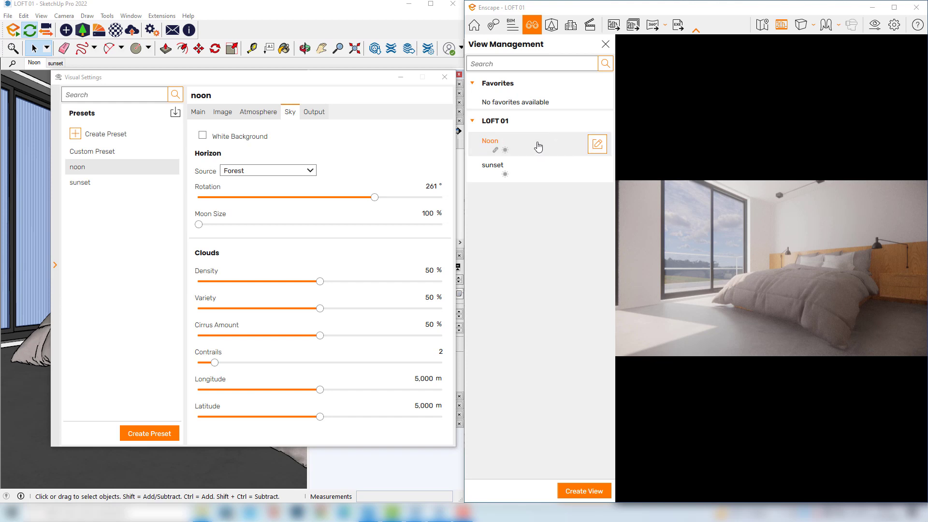
click(542, 177)
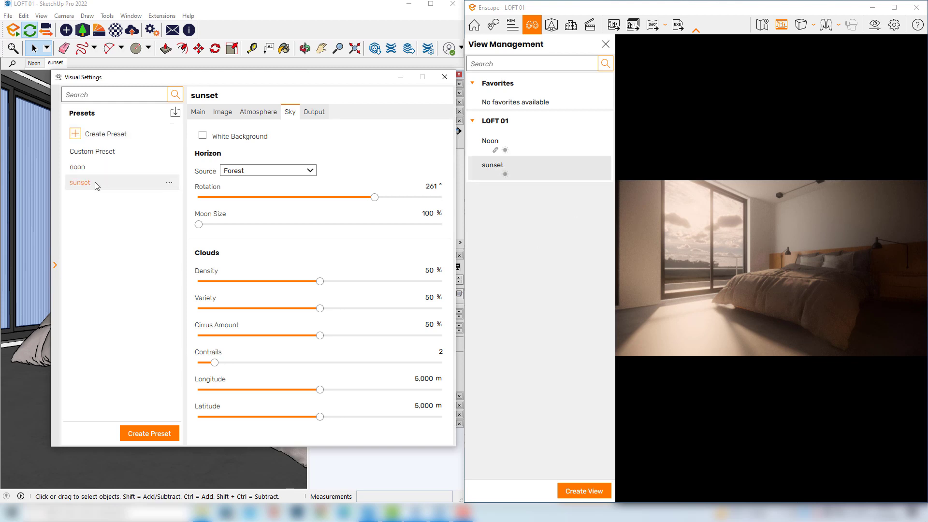
Link the sunset visual preset to the sunset view, save it, and load the Noon and sunset views to check the switch
mouse_move(597, 169)
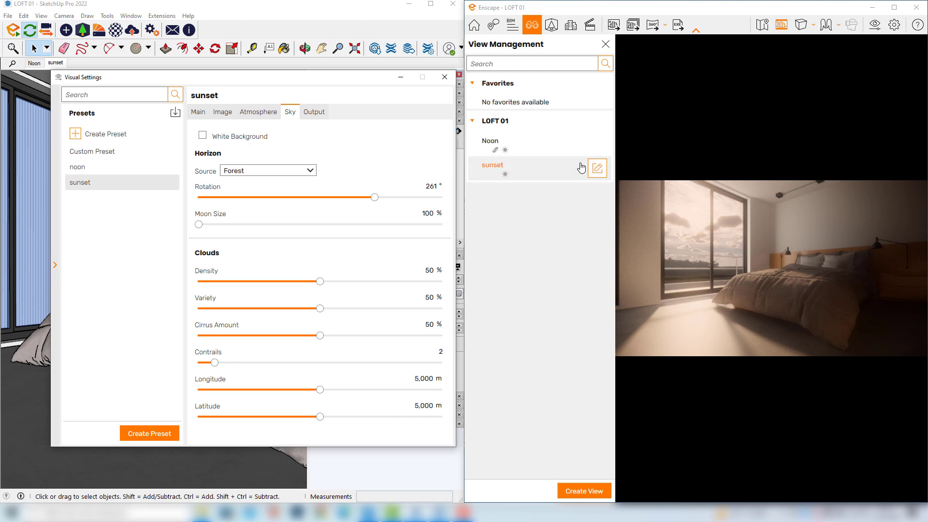
click(598, 169)
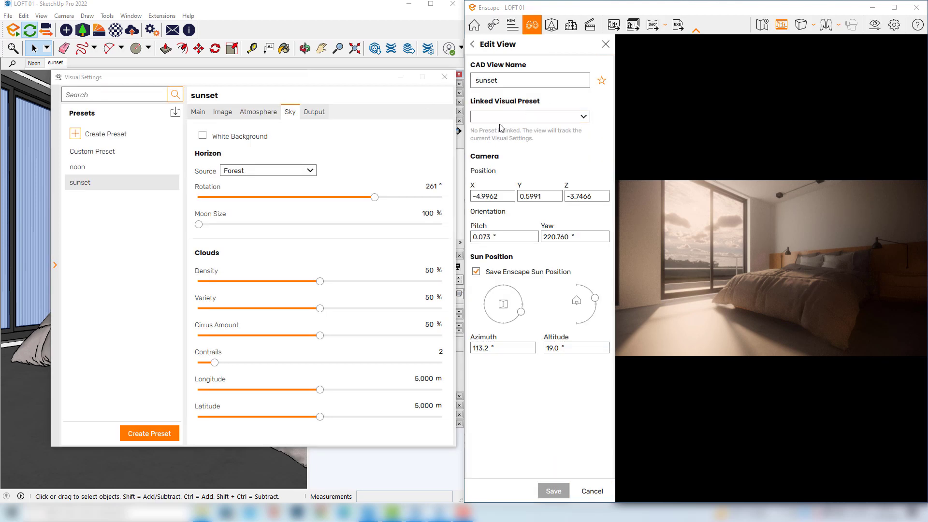
click(584, 117)
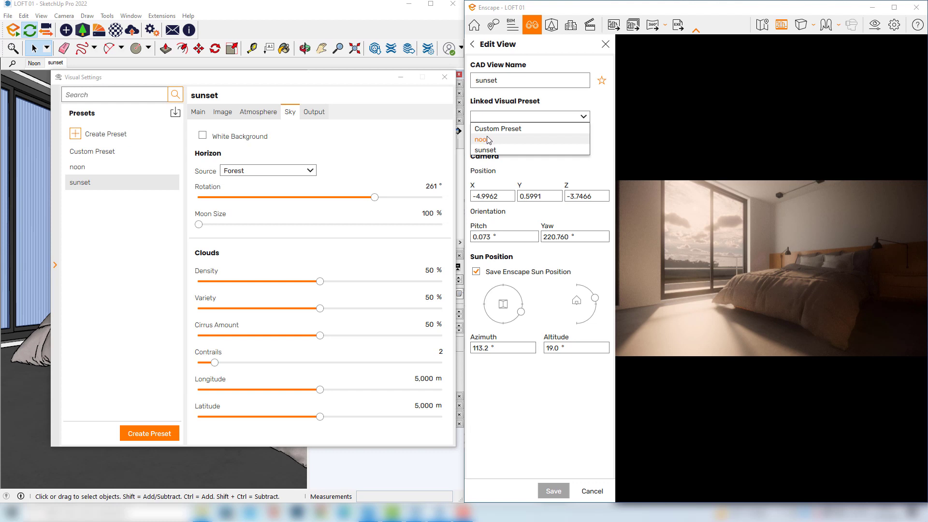
click(488, 151)
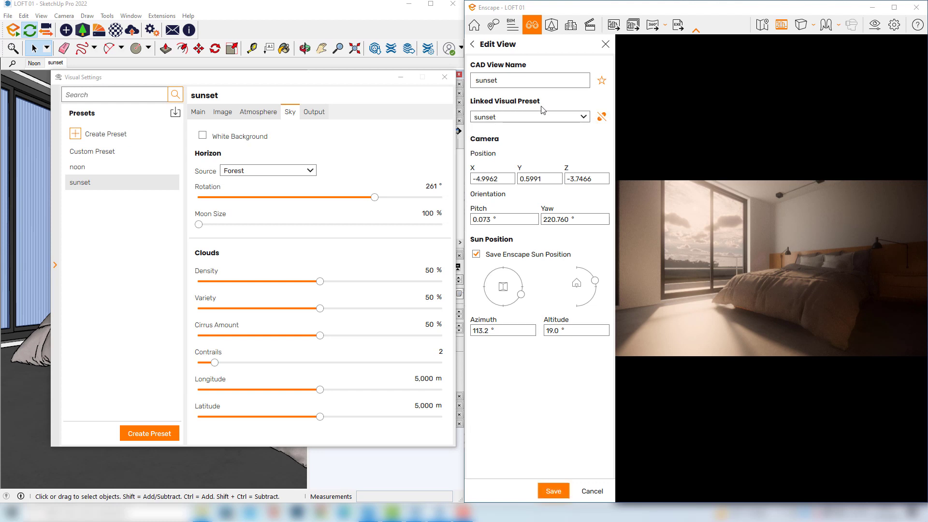
click(553, 491)
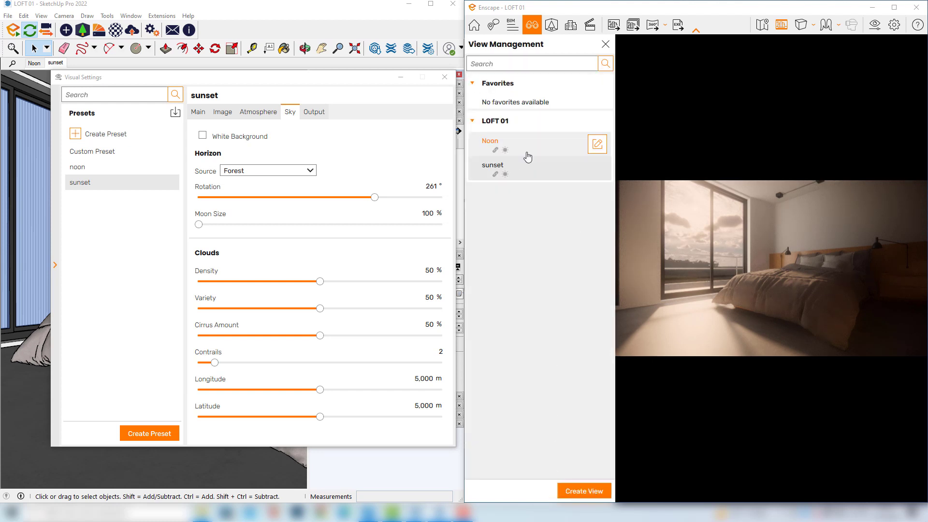
click(528, 147)
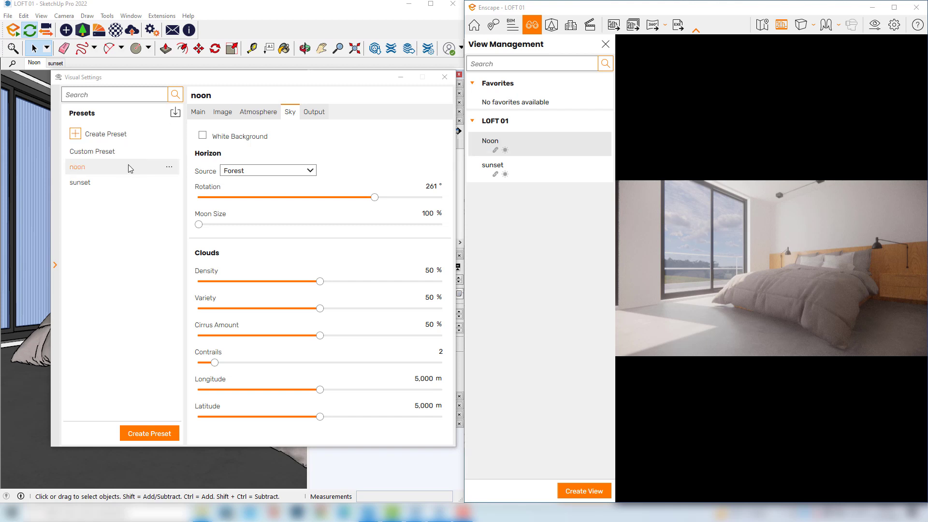
click(530, 174)
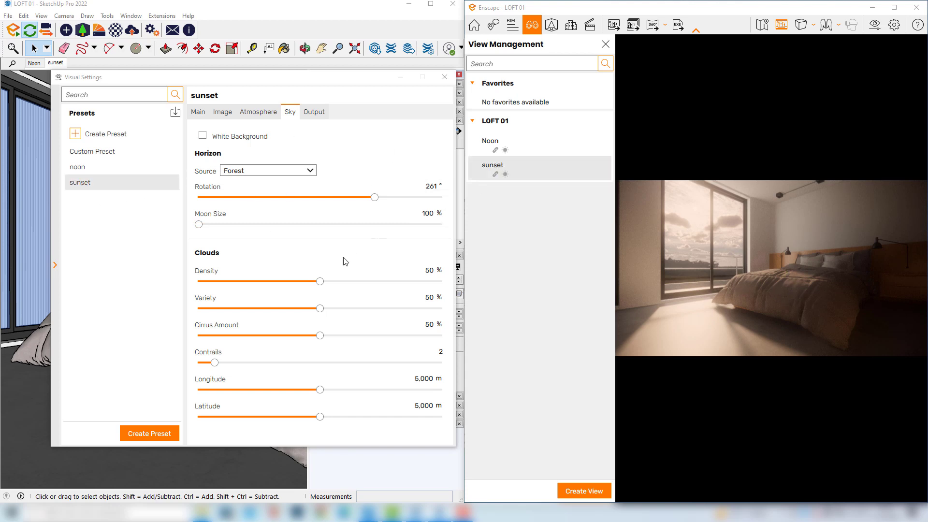
Review the sunset preset's output settings and set its rendering quality to Ultra
mouse_move(350, 223)
click(309, 116)
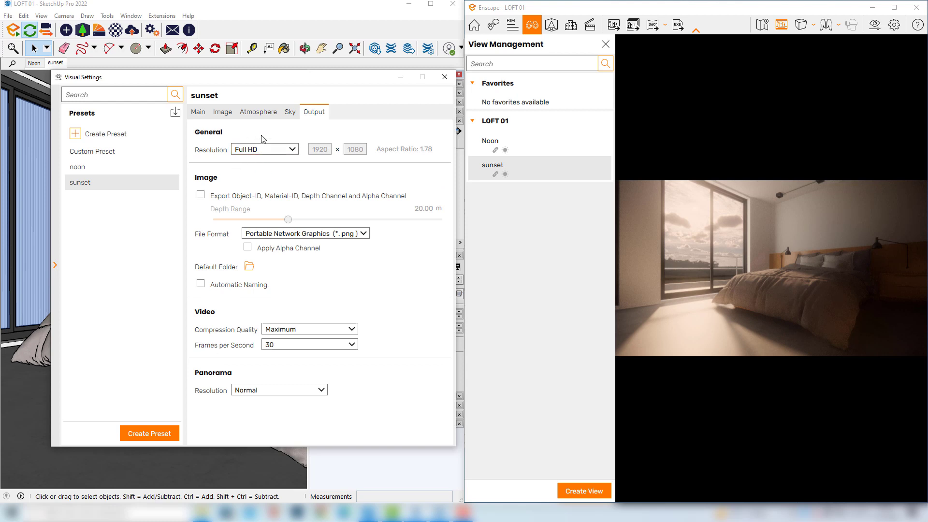
click(197, 114)
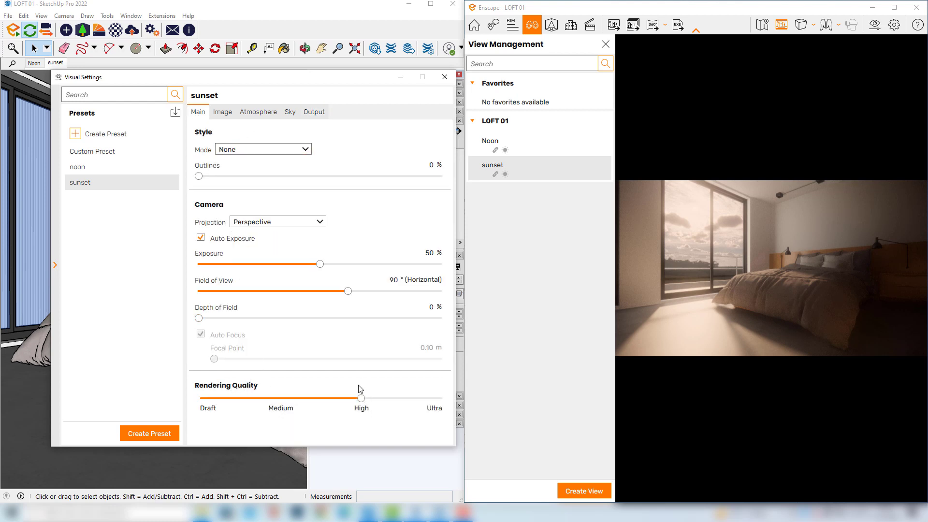
click(441, 400)
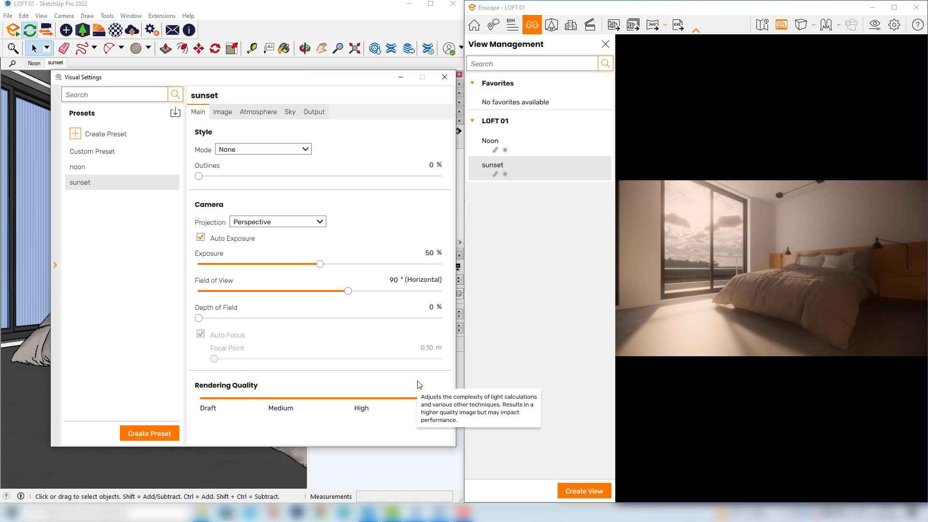
Export the sunset view as a JPEG image named "sunset render test" in the Imagens folder
click(614, 25)
click(208, 465)
click(145, 486)
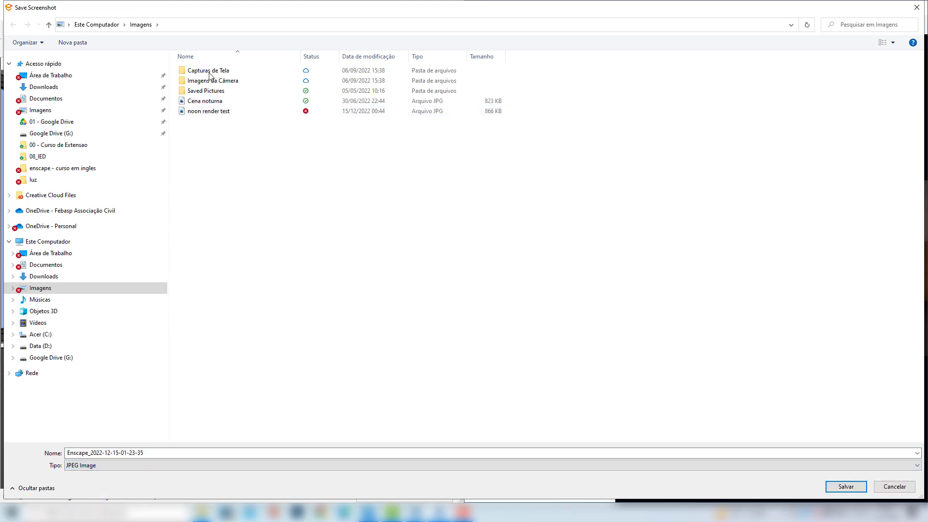
double_click(116, 454)
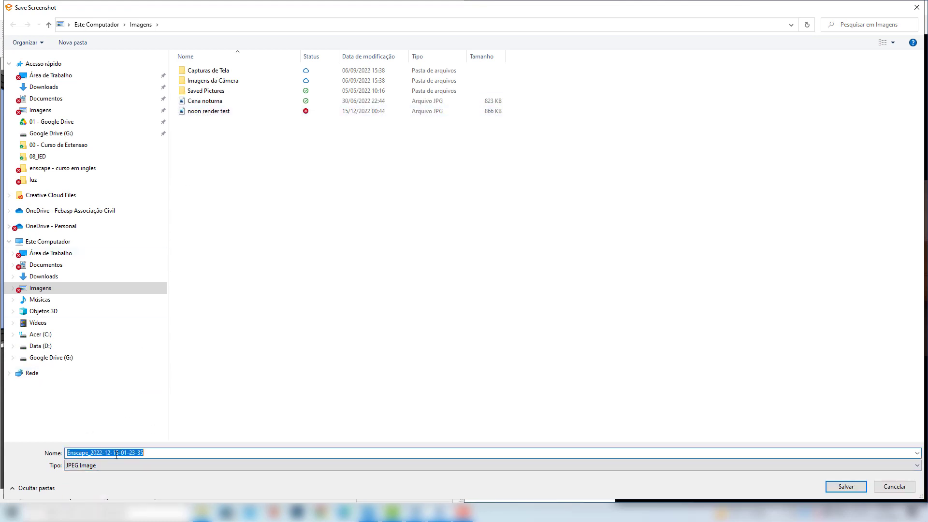
text(sunset render test)
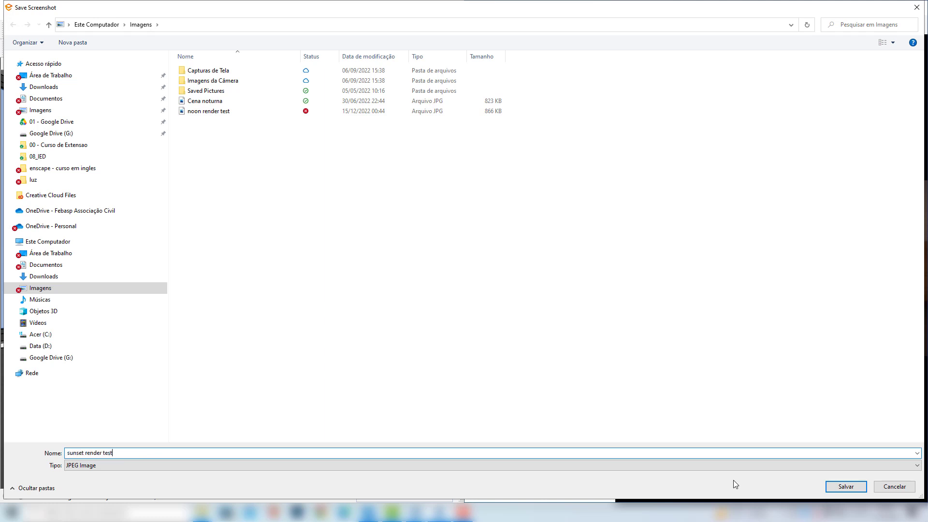
click(846, 486)
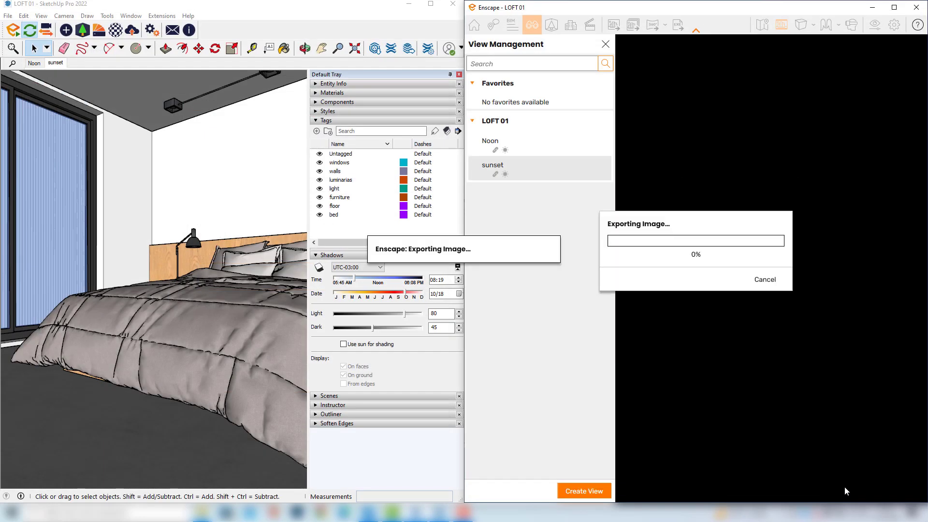